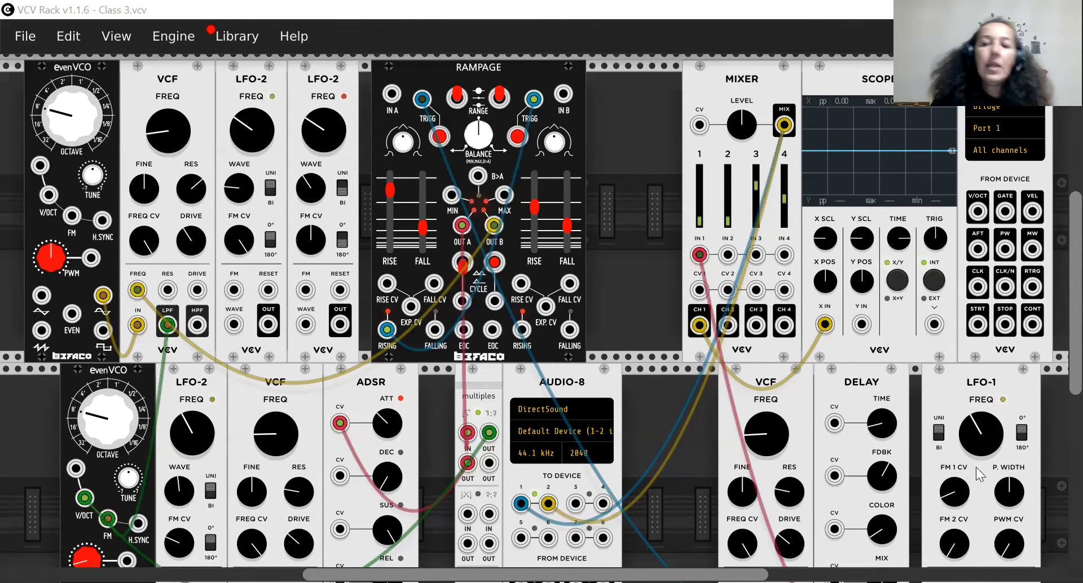
Examine how the upper-row oscillator, filter and Rampage are patched through the multiples to the lower-row evenVCO and ADSR.
scroll(741, 430, down, 3)
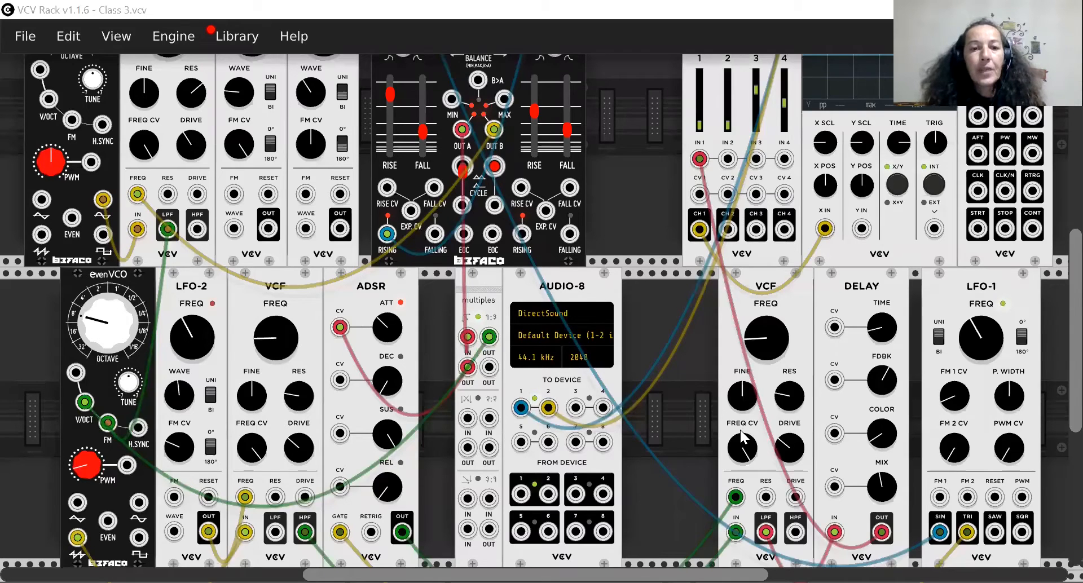
scroll(740, 430, down, 2)
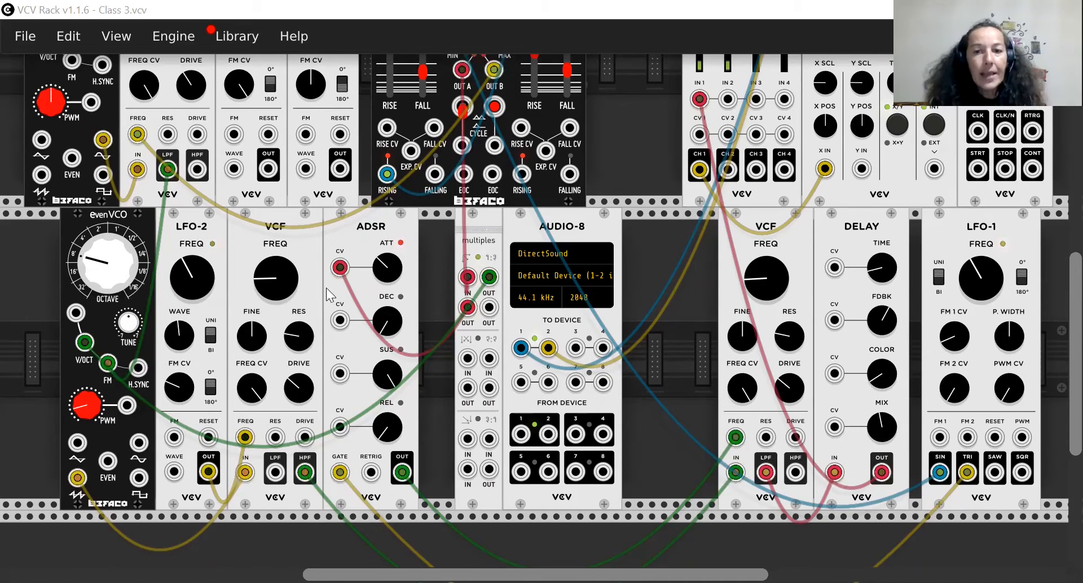
scroll(326, 288, up, 3)
scroll(326, 287, down, 1)
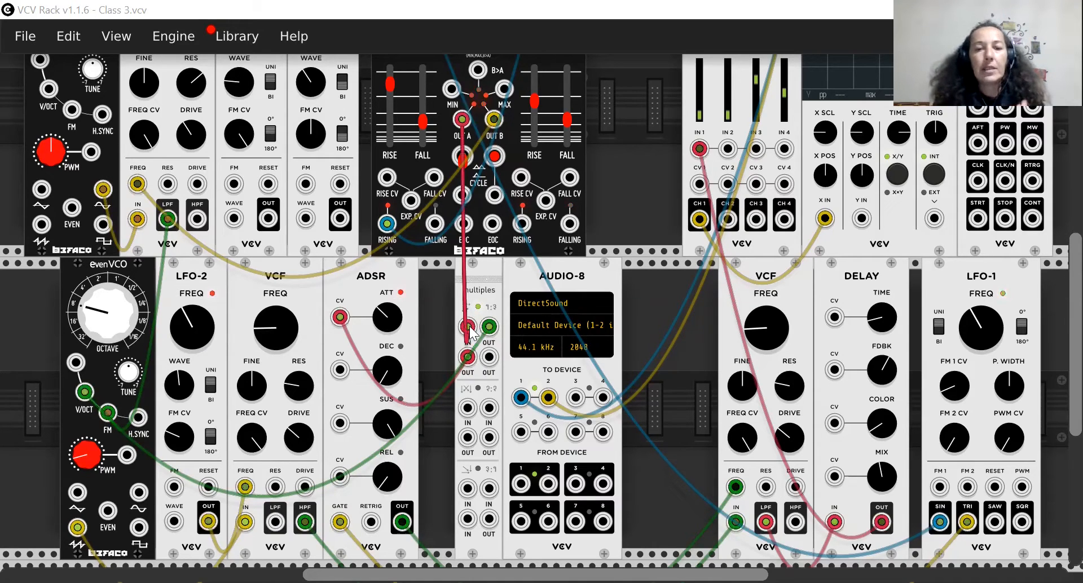
scroll(471, 334, up, 3)
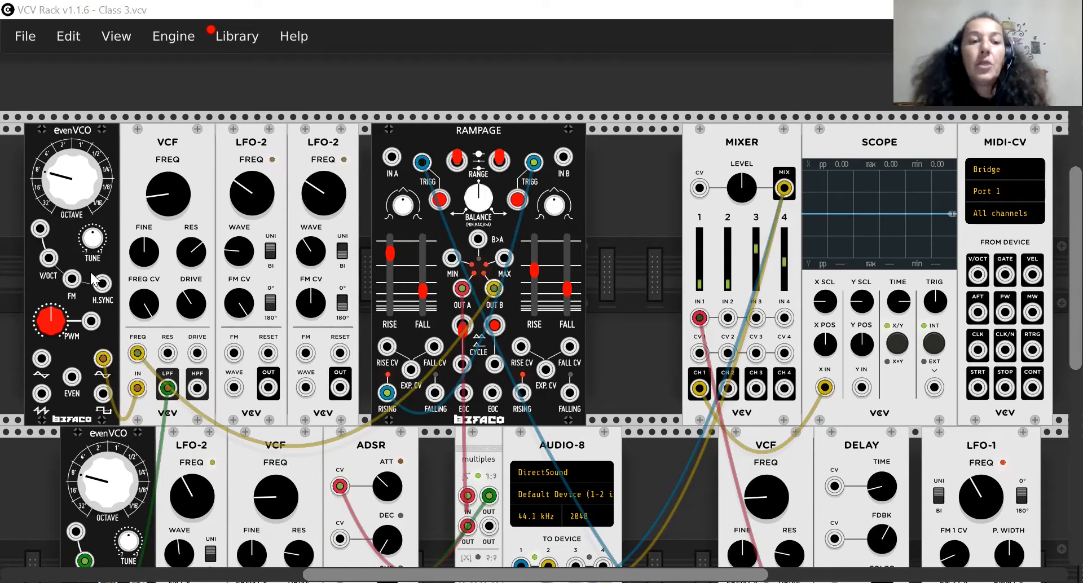
scroll(190, 273, down, 2)
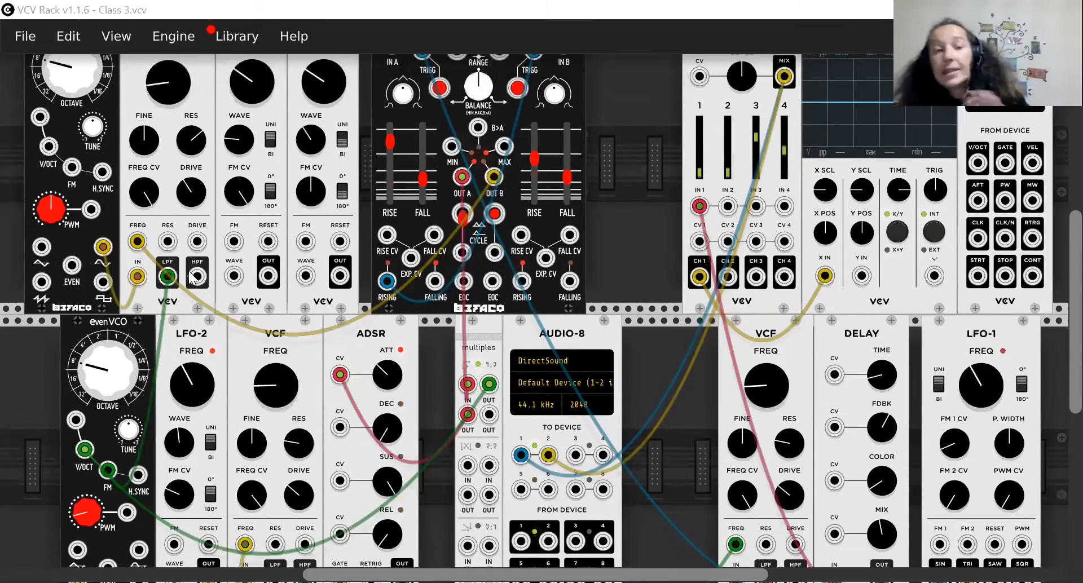
scroll(192, 278, up, 1)
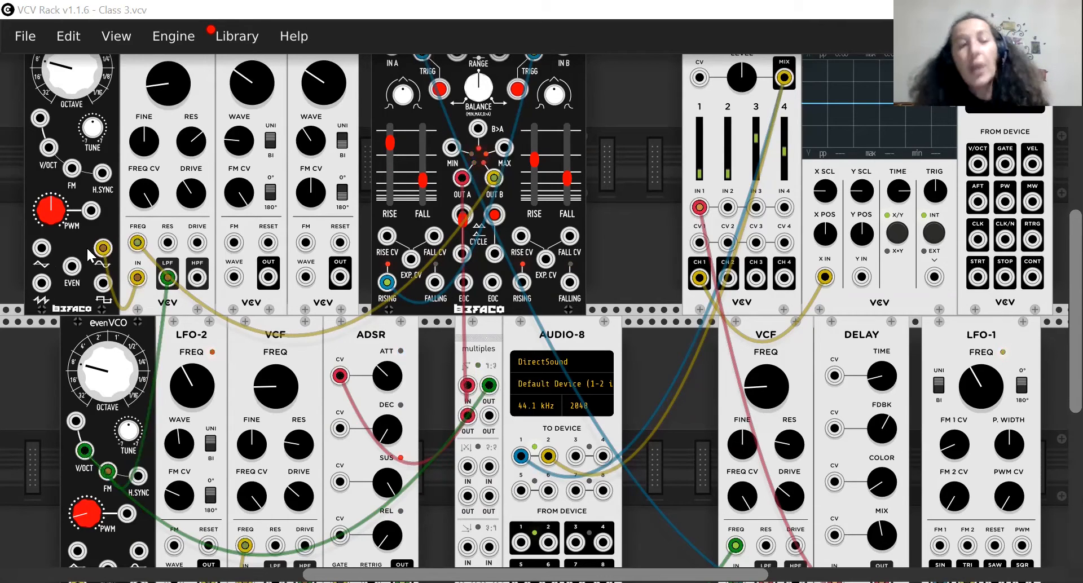
scroll(86, 246, up, 1)
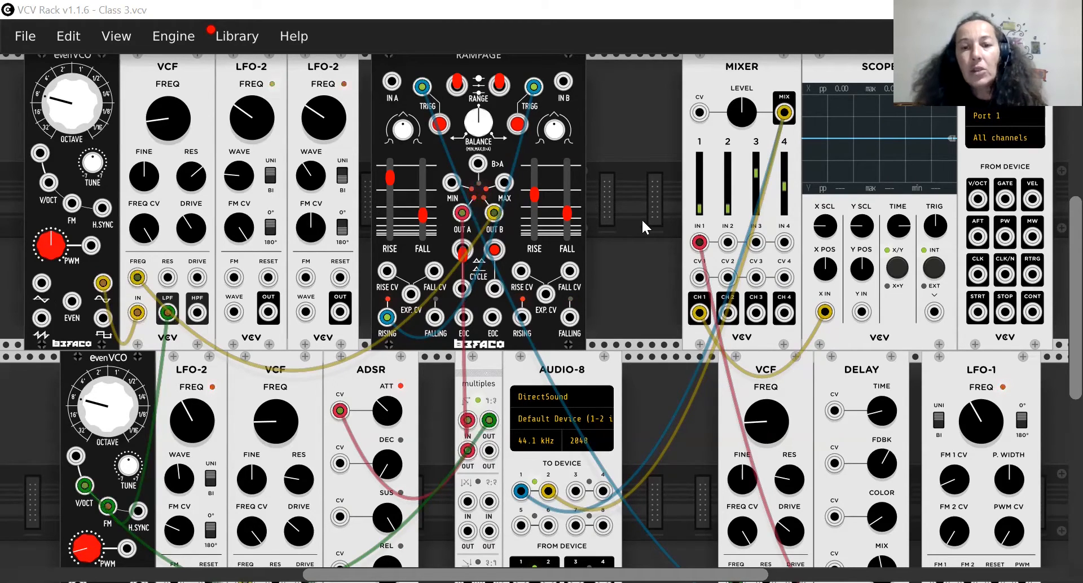
Examine the lower-row signal path through the filters, Delay and LFO-1, including its sine and triangle output cables.
scroll(640, 217, down, 2)
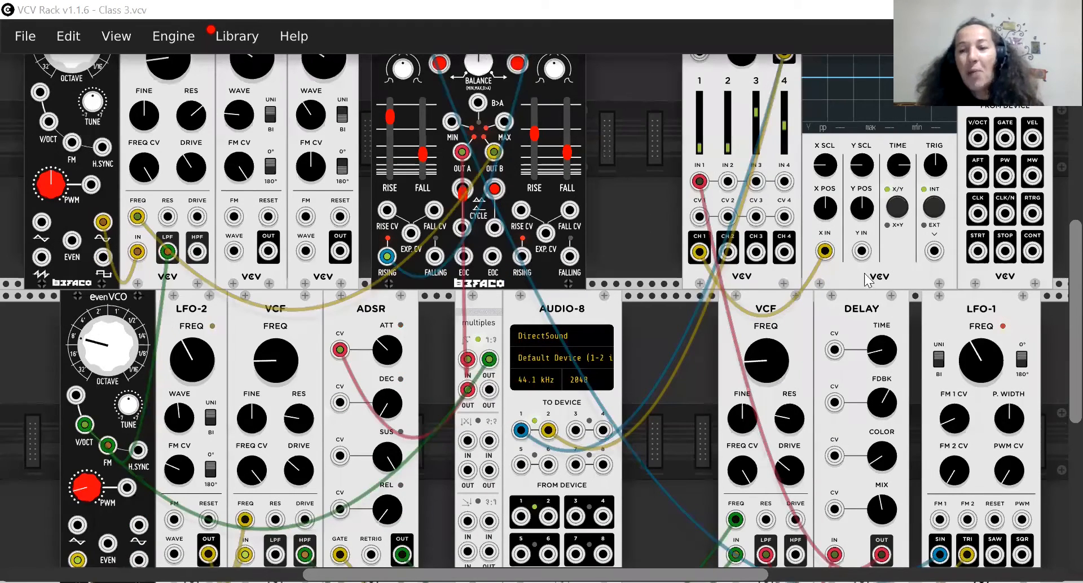
scroll(886, 282, down, 1)
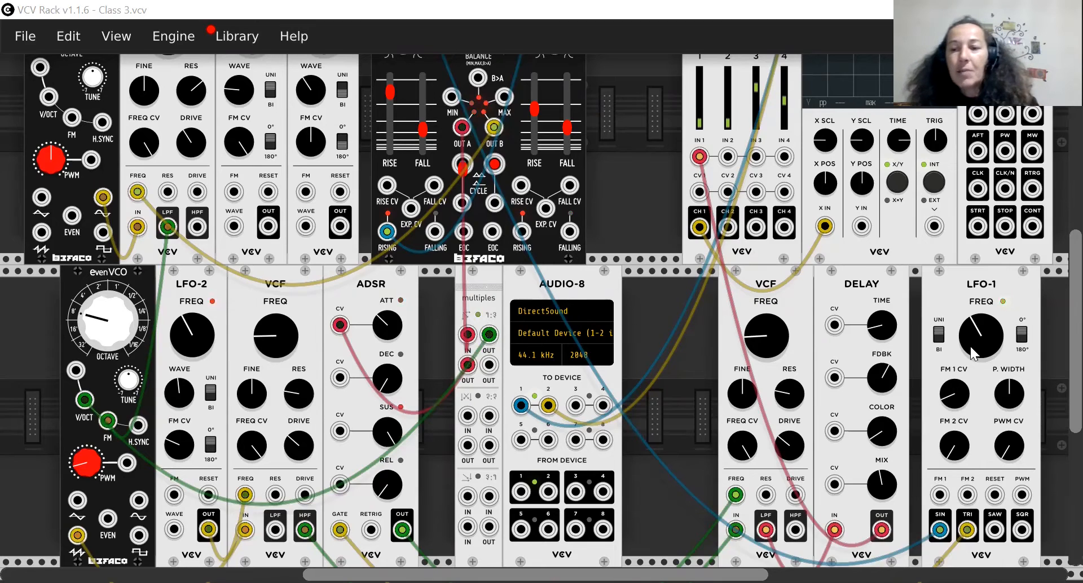
scroll(971, 347, up, 2)
scroll(973, 387, down, 5)
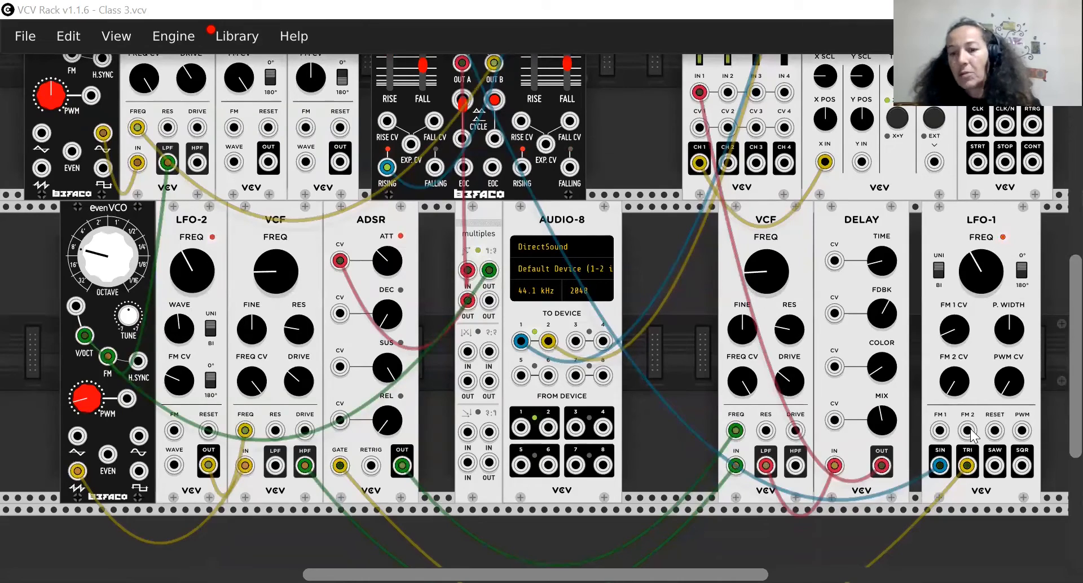
scroll(958, 400, up, 3)
scroll(957, 400, up, 2)
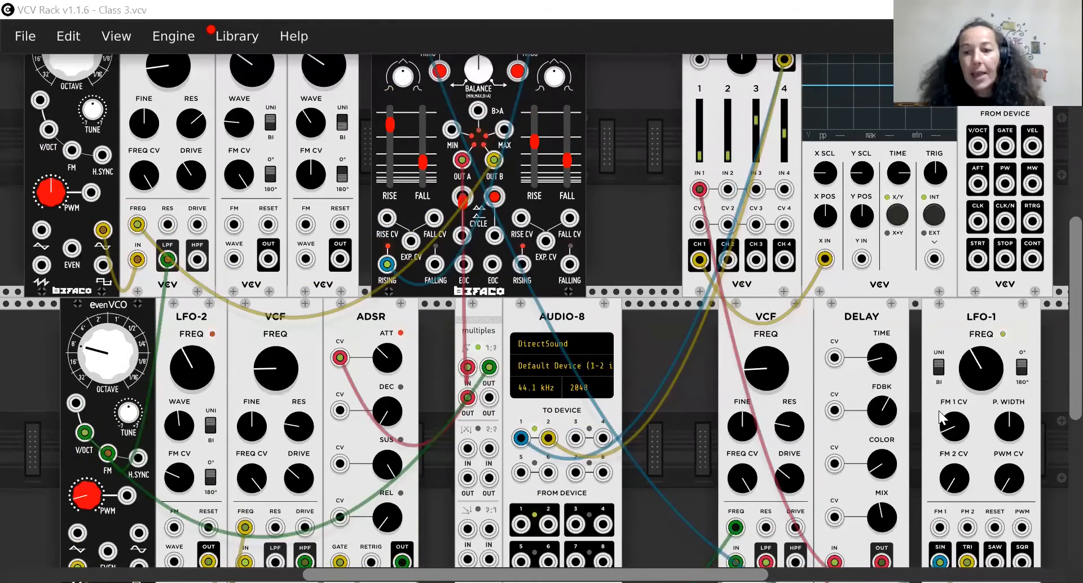
scroll(939, 411, down, 5)
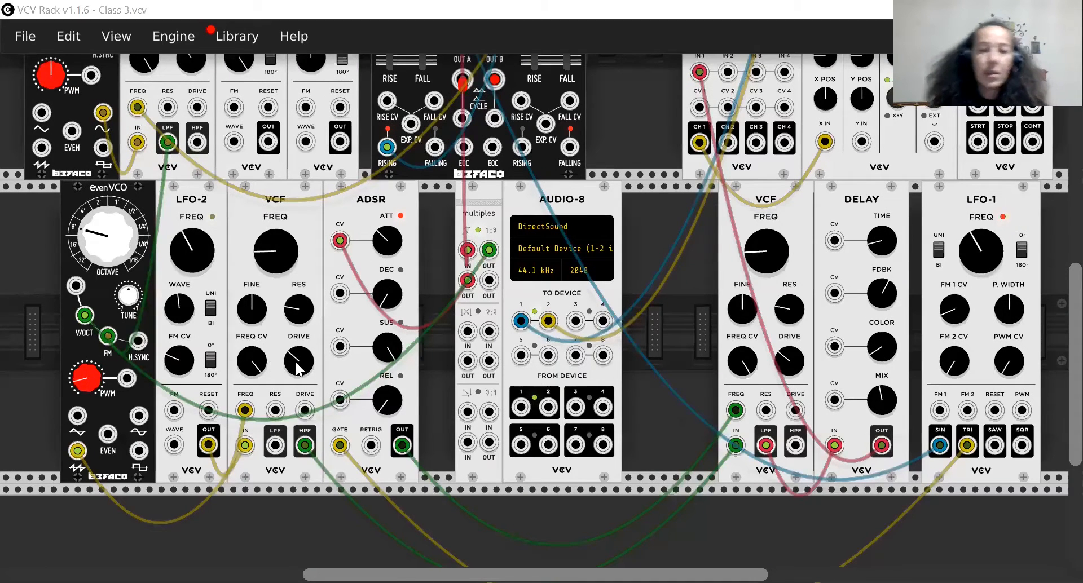
scroll(296, 360, down, 1)
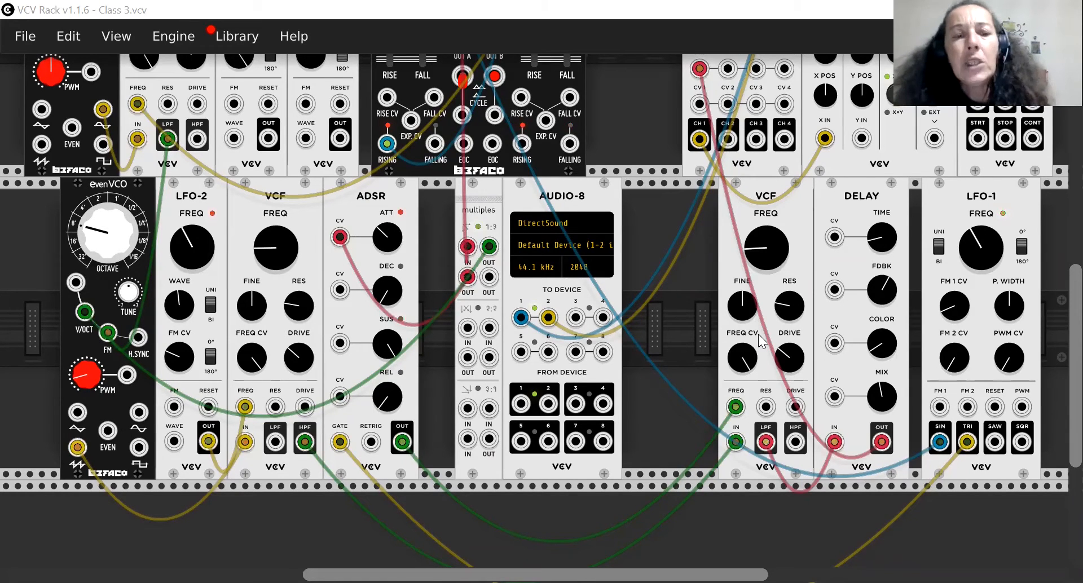
Raise the level of channel 1 on the Mixer to about the middle of its range.
scroll(759, 334, up, 4)
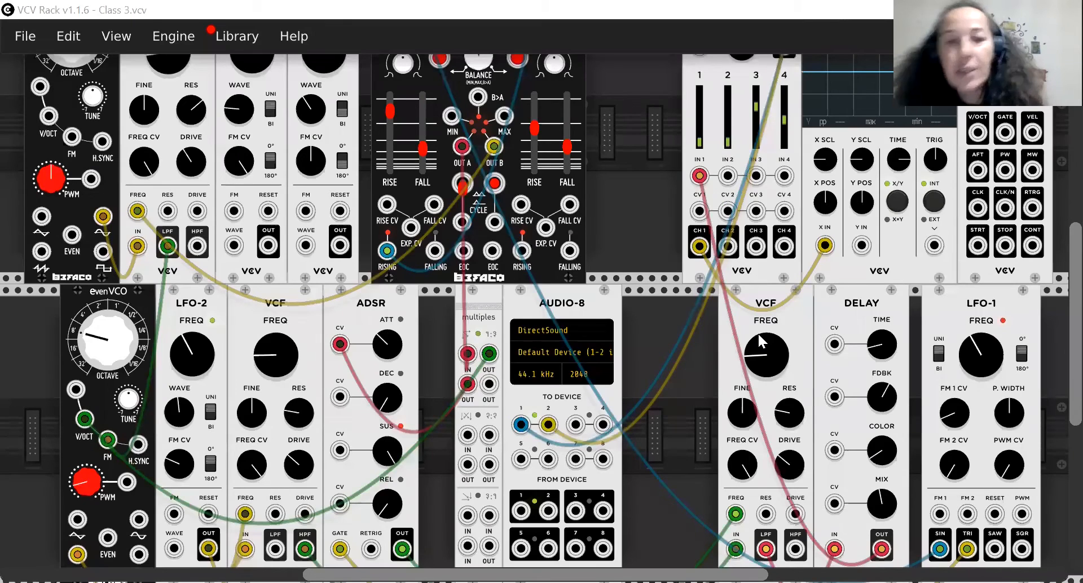
scroll(759, 335, up, 3)
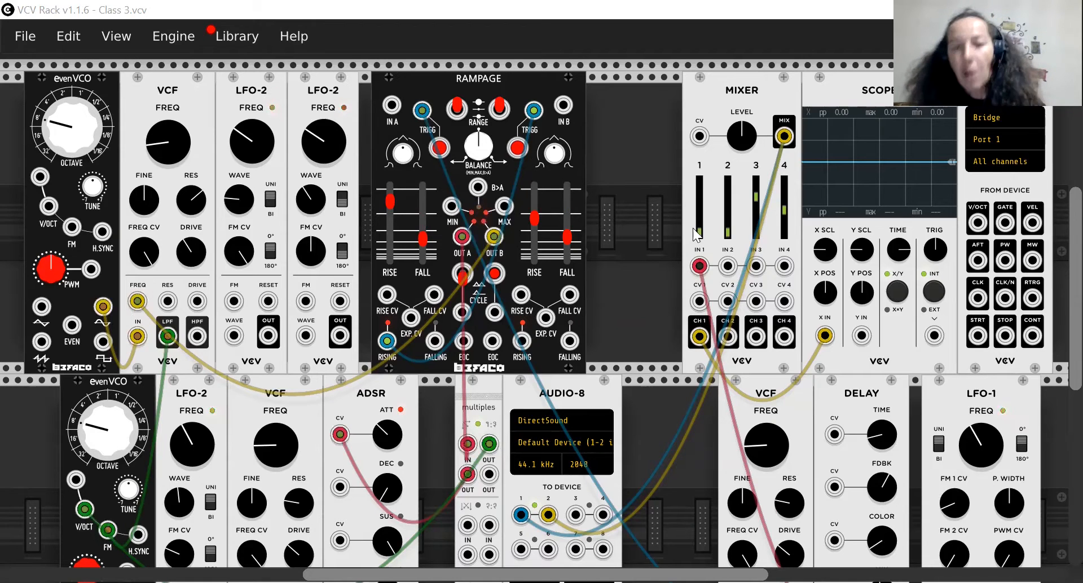
drag(700, 236, 700, 203)
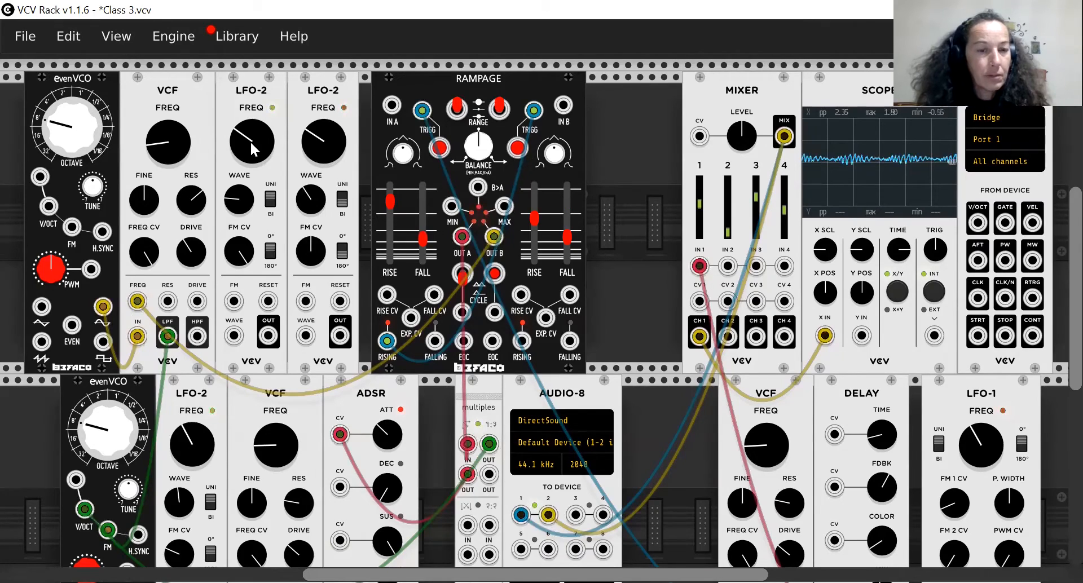
scroll(189, 307, down, 5)
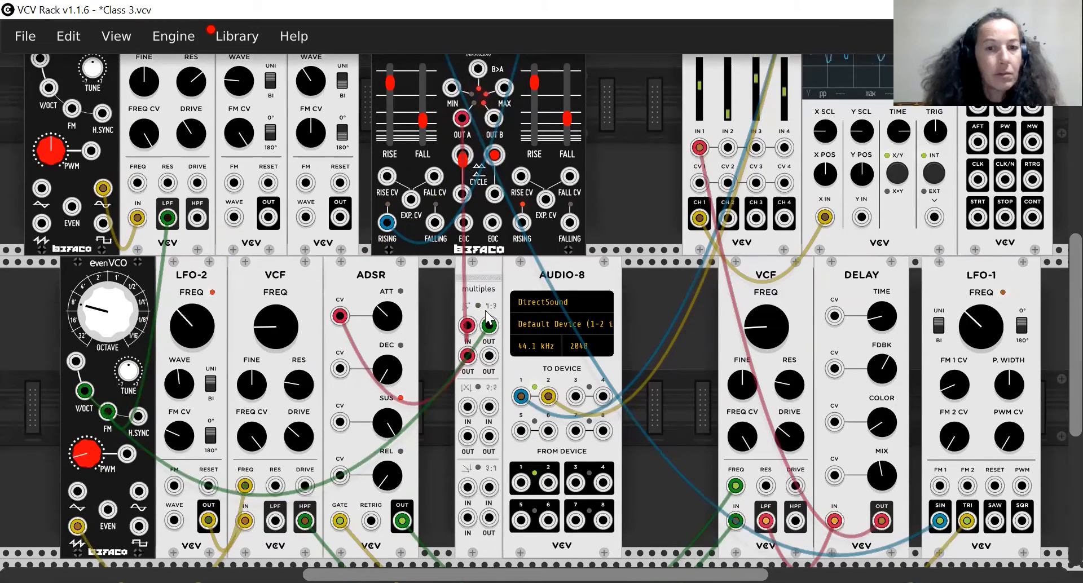
scroll(489, 317, up, 3)
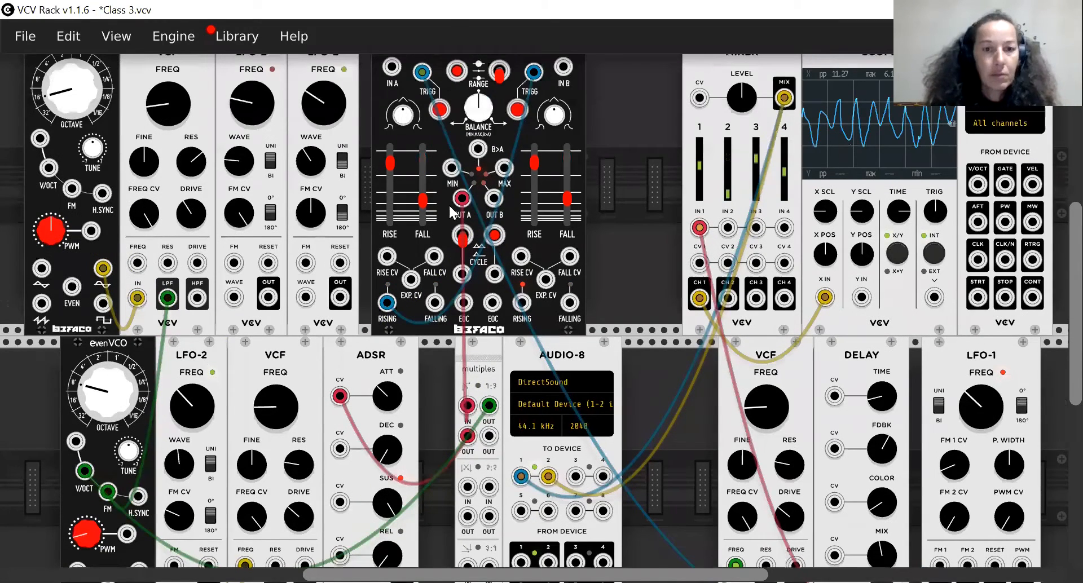
scroll(403, 46, up, 1)
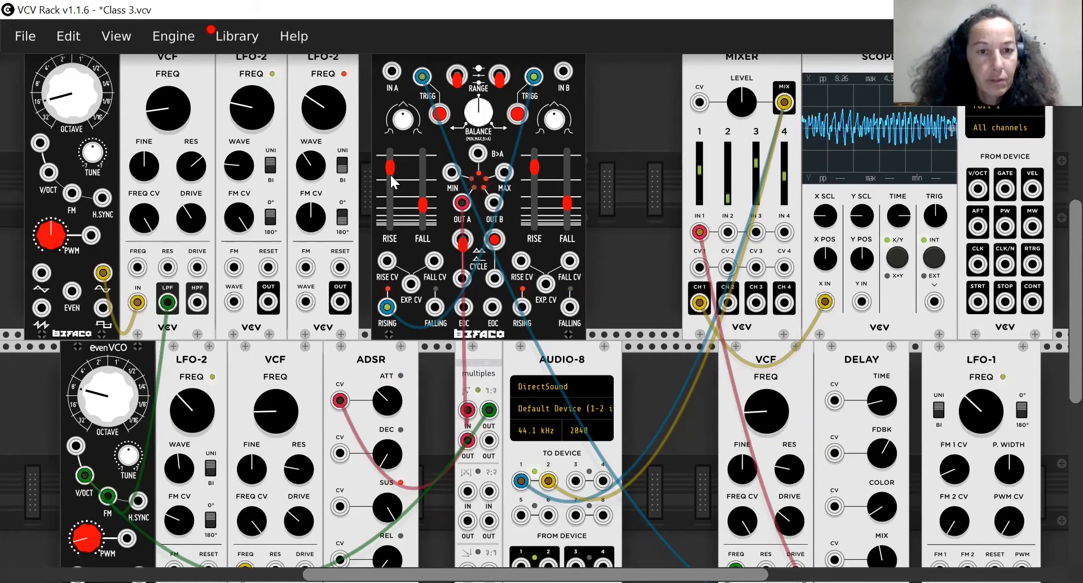
drag(388, 174, 388, 189)
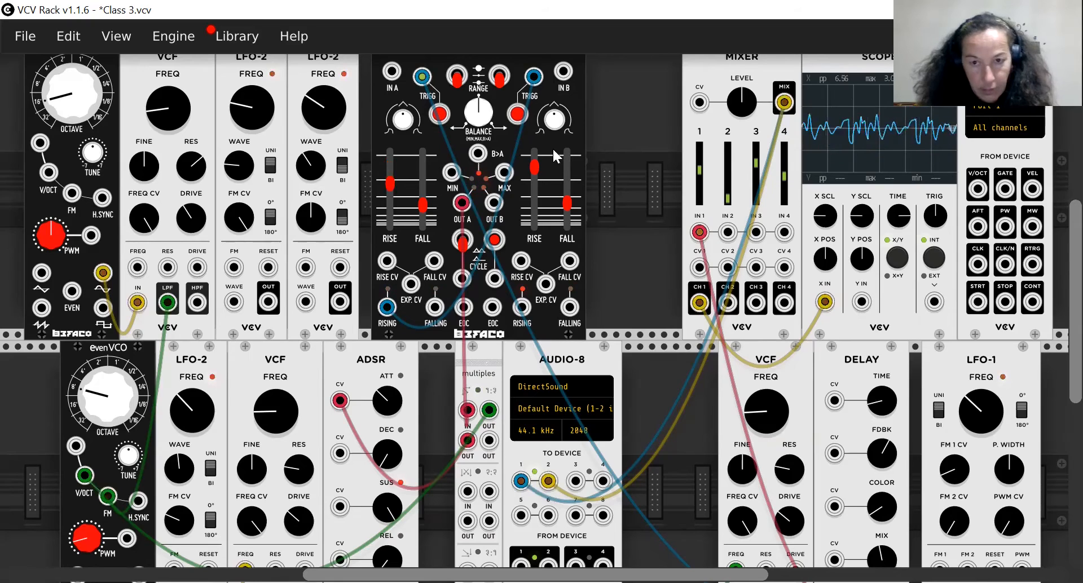
drag(699, 170, 698, 173)
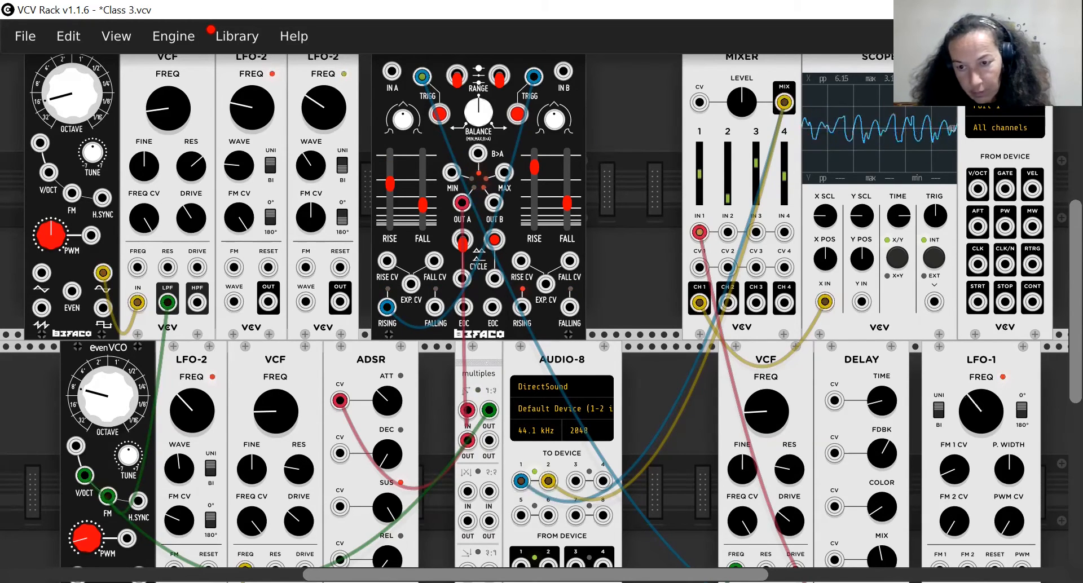
drag(982, 412, 982, 401)
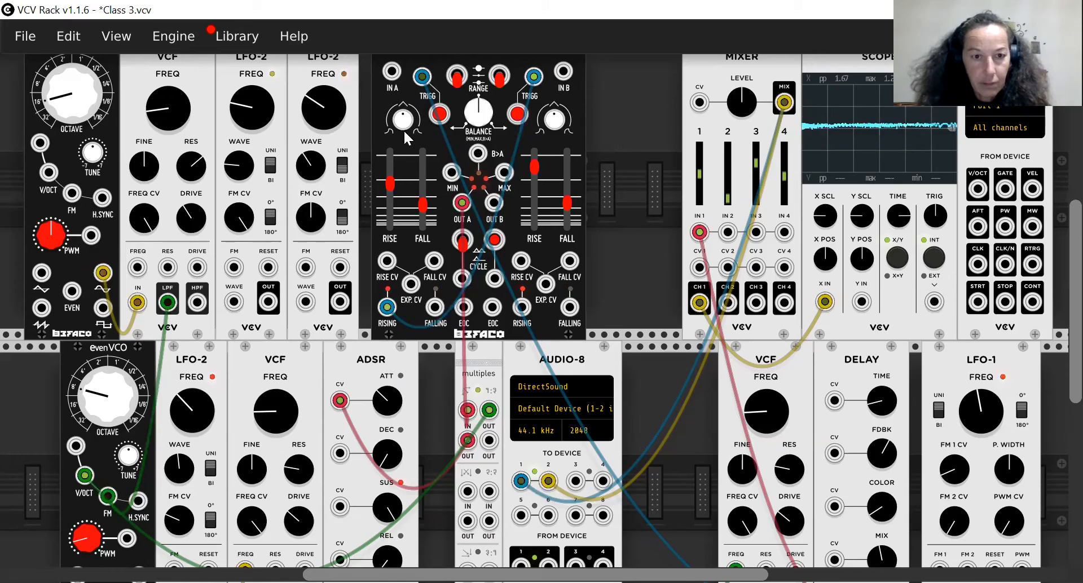
drag(390, 183, 390, 171)
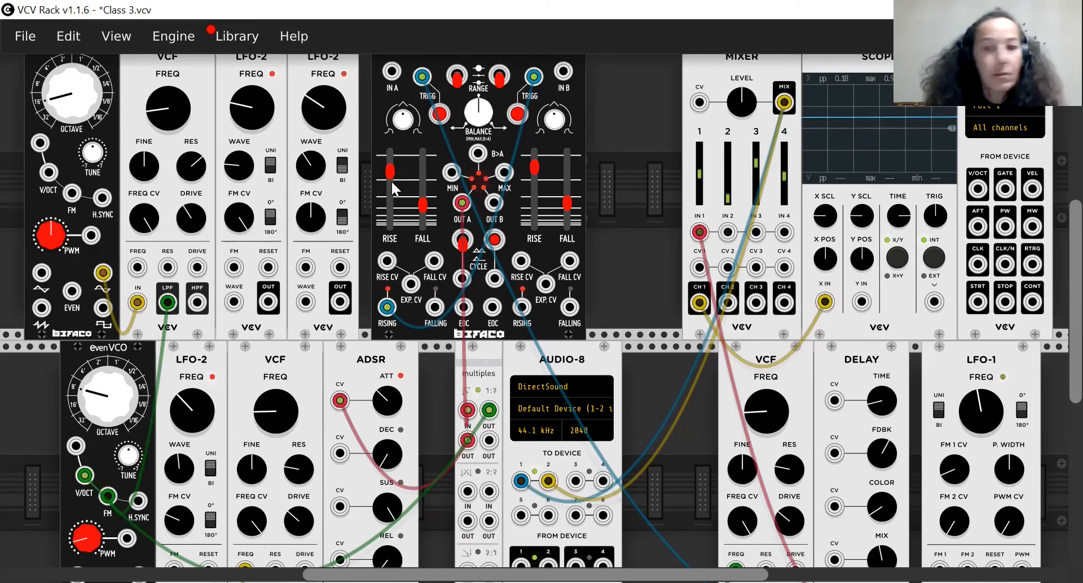
Adjust the Delay's feedback and increase the LFO-1 frequency to just past its centre position.
scroll(837, 395, down, 3)
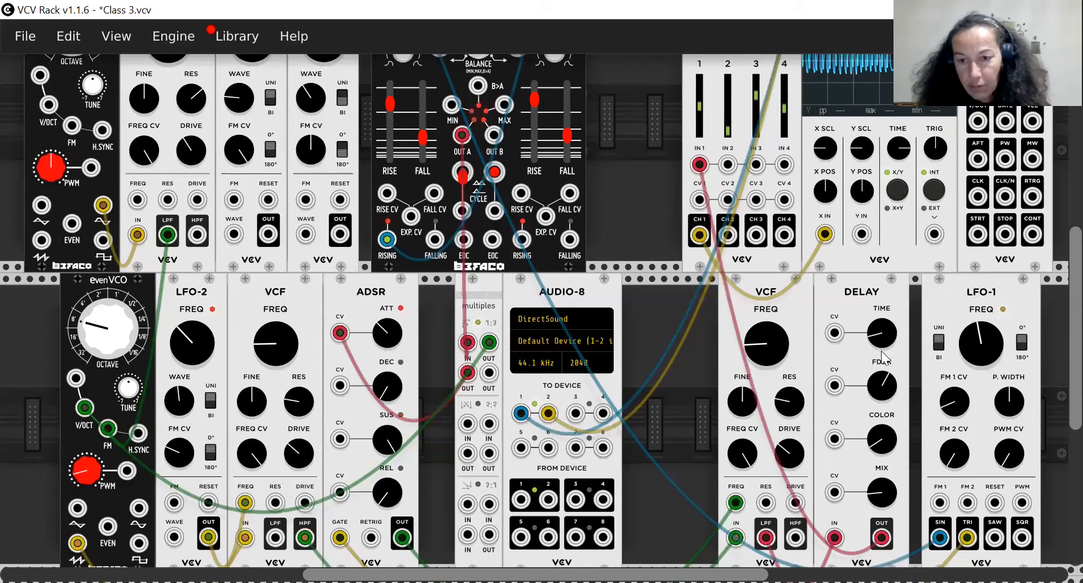
mouse_move(885, 381)
mouse_down()
mouse_move(885, 395)
mouse_move(886, 381)
mouse_up()
mouse_move(980, 331)
mouse_down()
mouse_move(979, 320)
mouse_move(980, 330)
mouse_up()
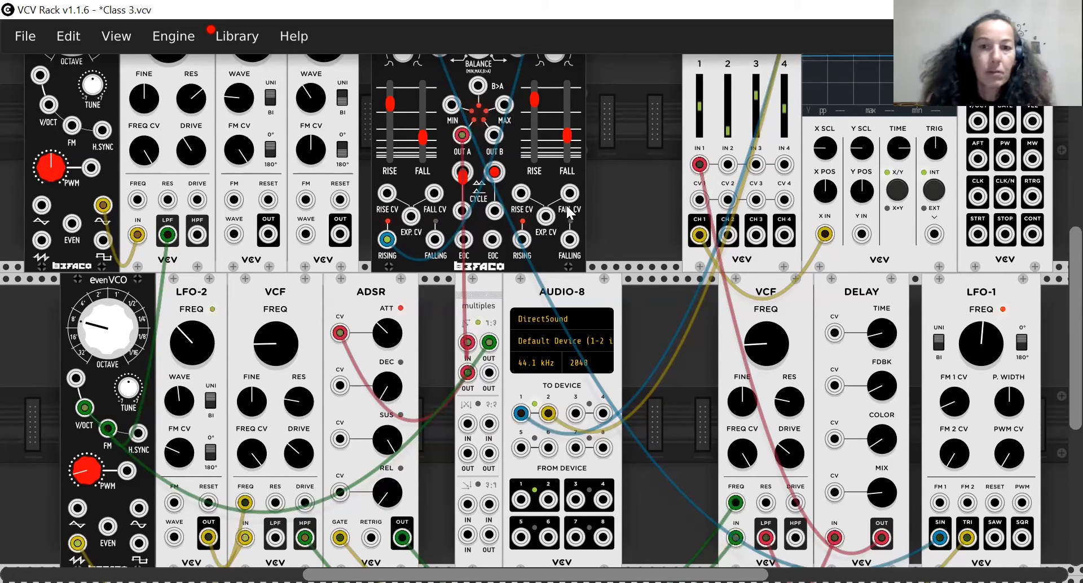
scroll(566, 205, up, 3)
scroll(481, 155, up, 1)
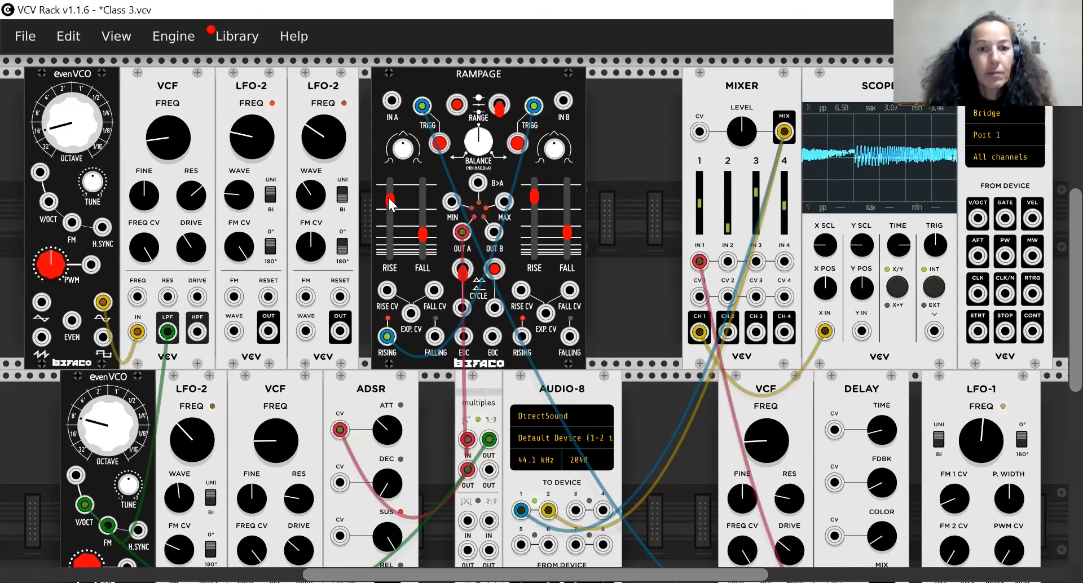
drag(389, 200, 389, 214)
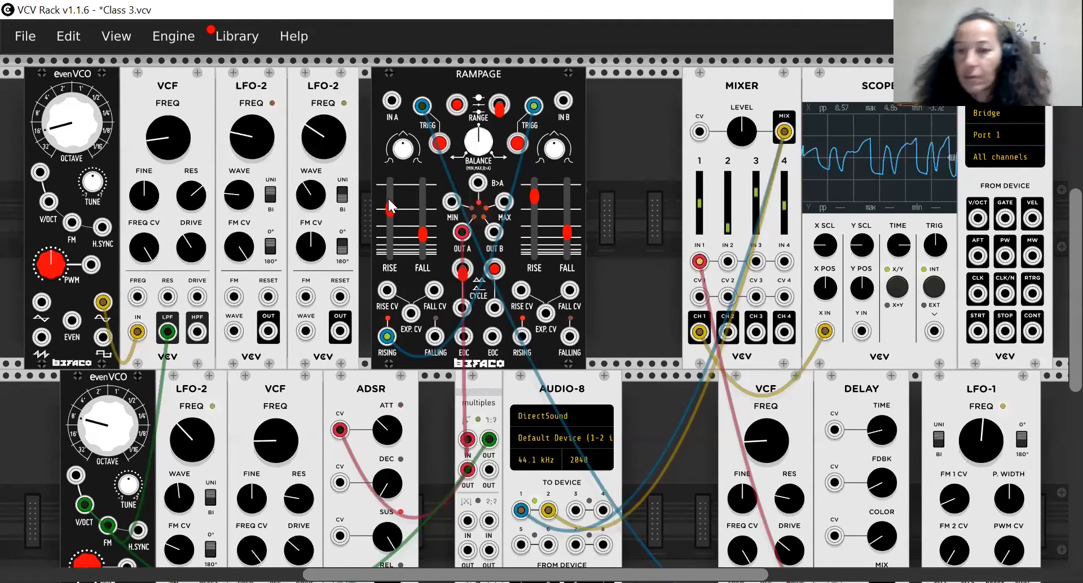
Turn down the lower-row LFO-2 frequency and bring it back up to about its earlier setting.
scroll(750, 439, down, 3)
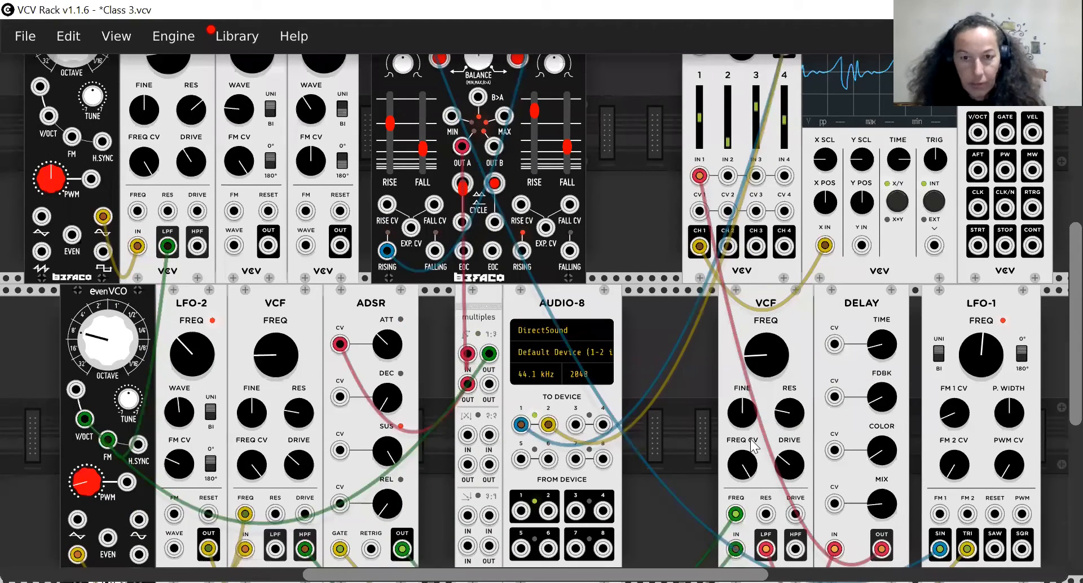
scroll(111, 347, down, 1)
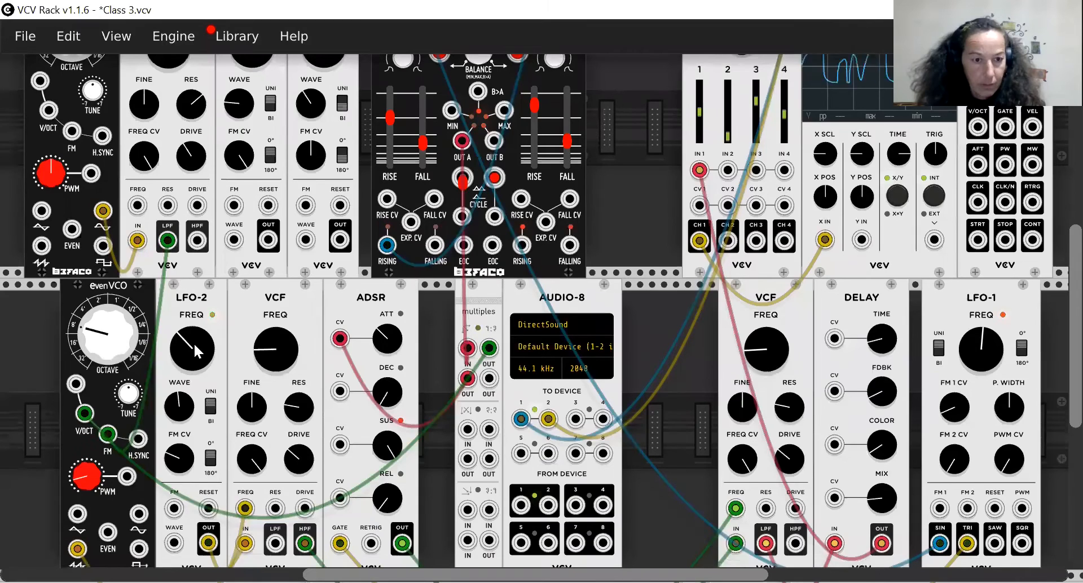
drag(195, 343, 194, 357)
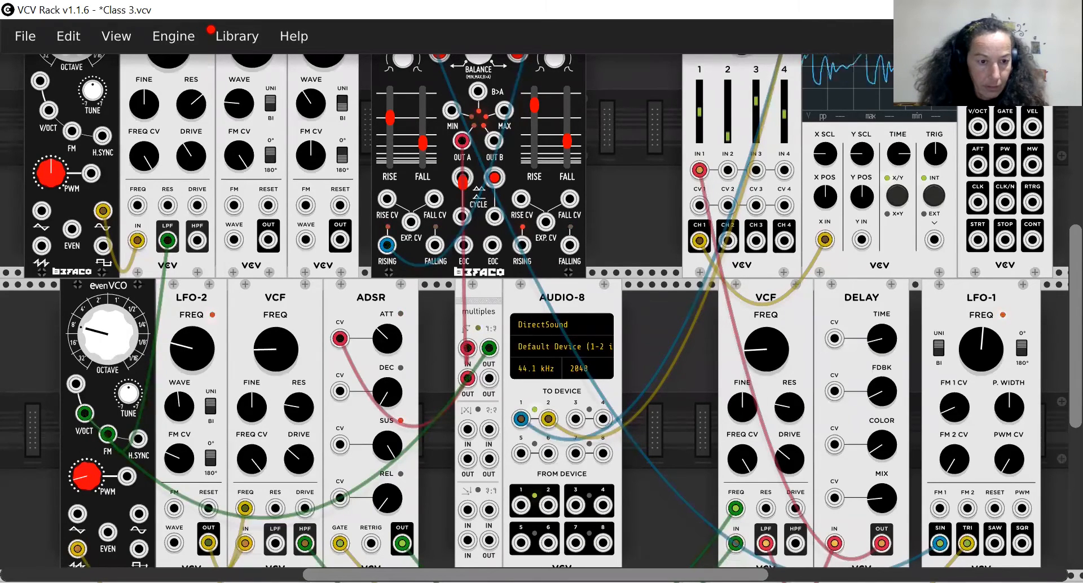
mouse_move(195, 357)
mouse_down()
mouse_move(194, 326)
mouse_move(195, 344)
mouse_up()
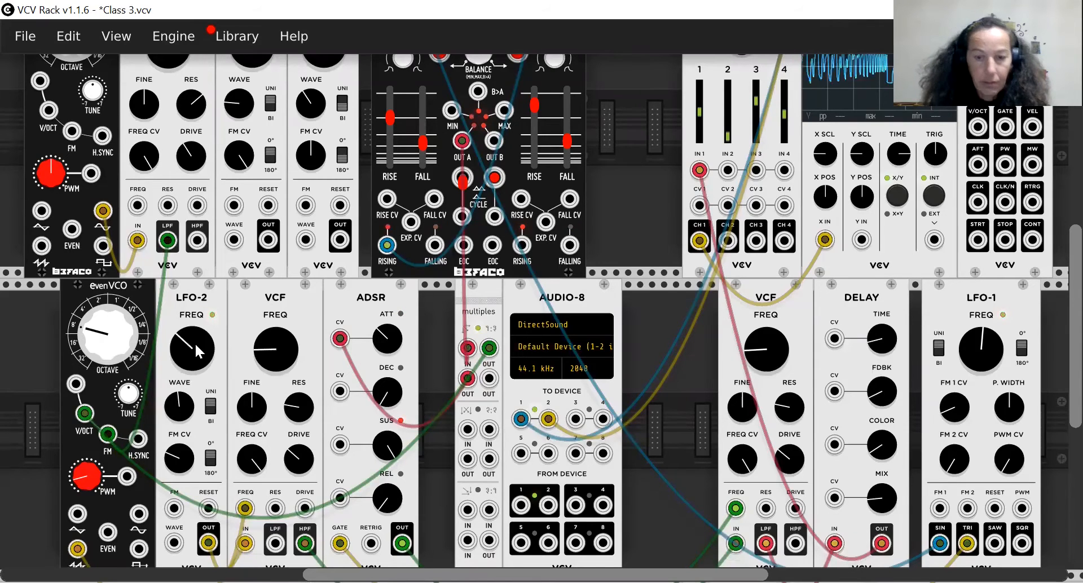
Reduce the ADSR attack and increase the LFO-1 frequency slightly.
drag(380, 338, 384, 346)
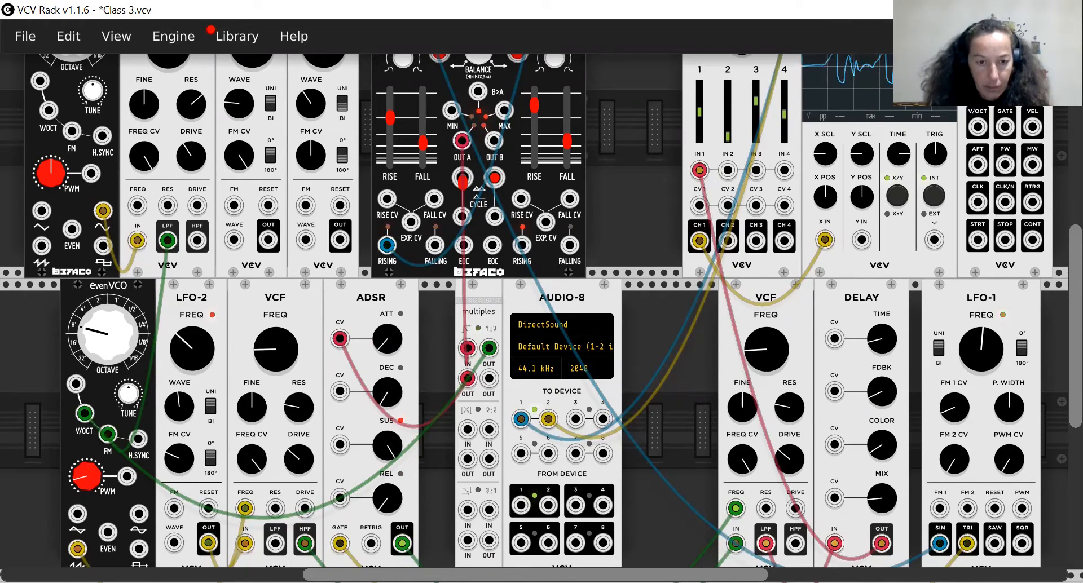
drag(980, 347, 981, 341)
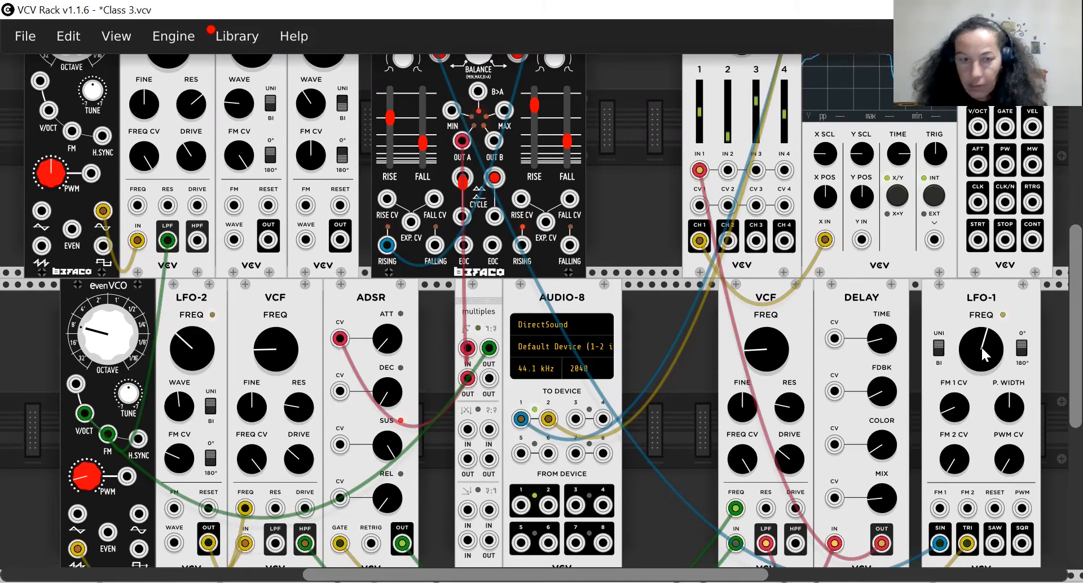
Patch Rampage's OUT B to the FREQ input of the upper-row VCF.
scroll(391, 90, up, 1)
scroll(390, 90, up, 3)
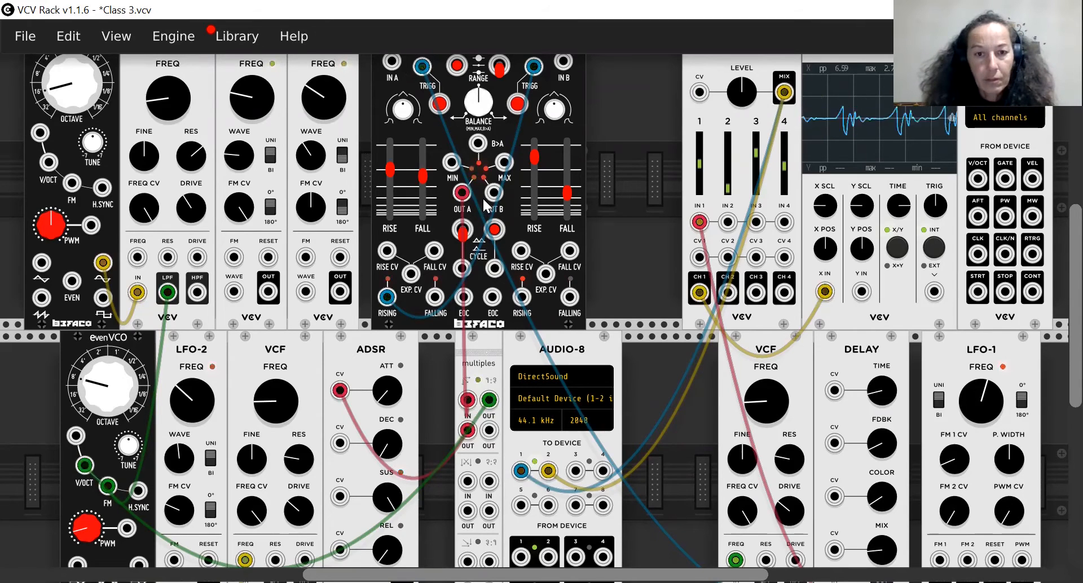
drag(494, 192, 136, 261)
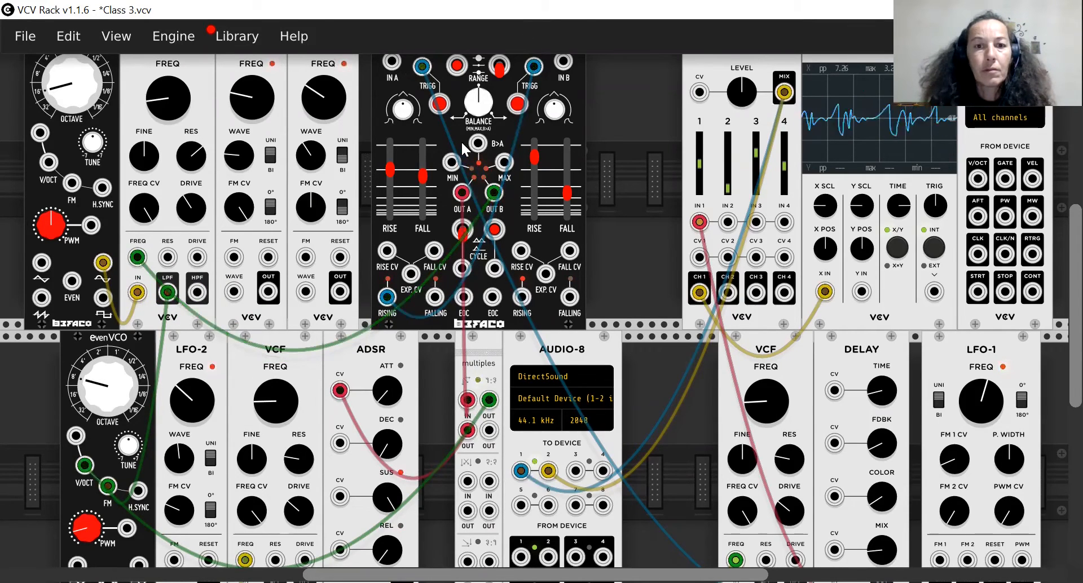
click(500, 65)
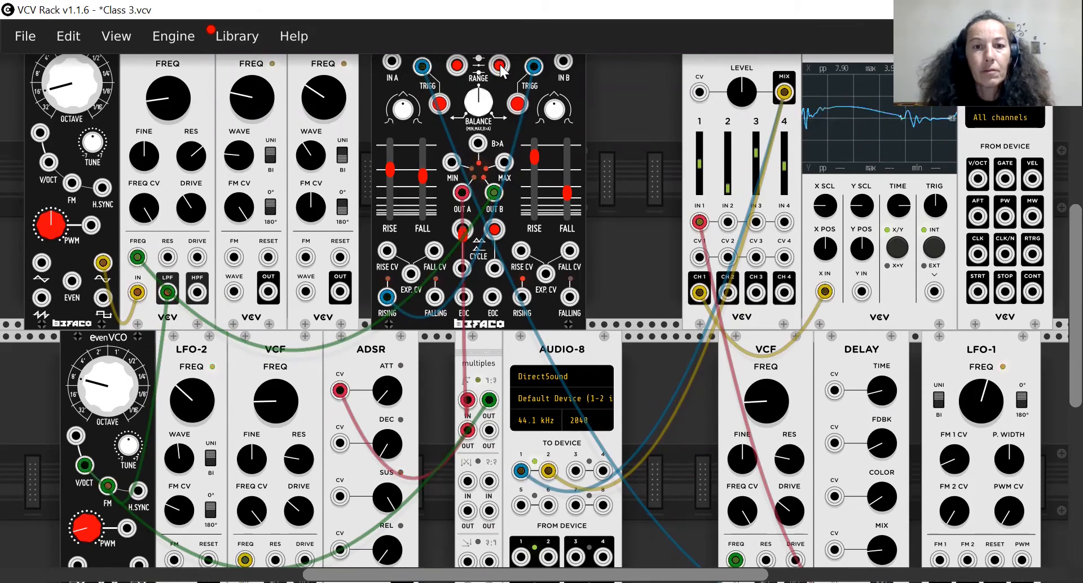
click(499, 65)
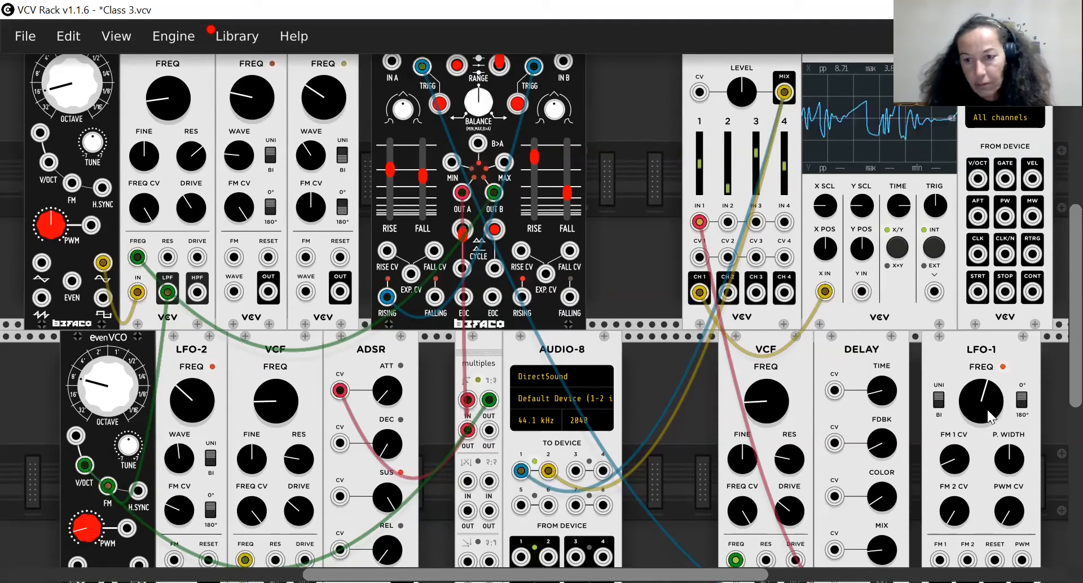
Lower the LFO-1 frequency and raise the octave of the upper-row EvenVCO.
drag(982, 401, 982, 422)
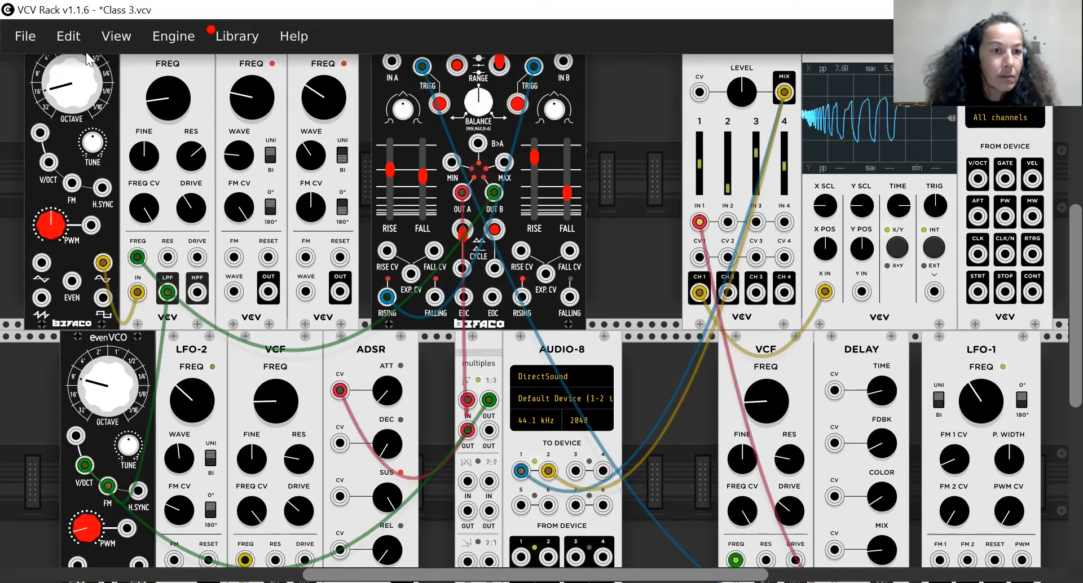
mouse_move(56, 79)
mouse_down()
mouse_move(56, 68)
mouse_move(71, 73)
mouse_up()
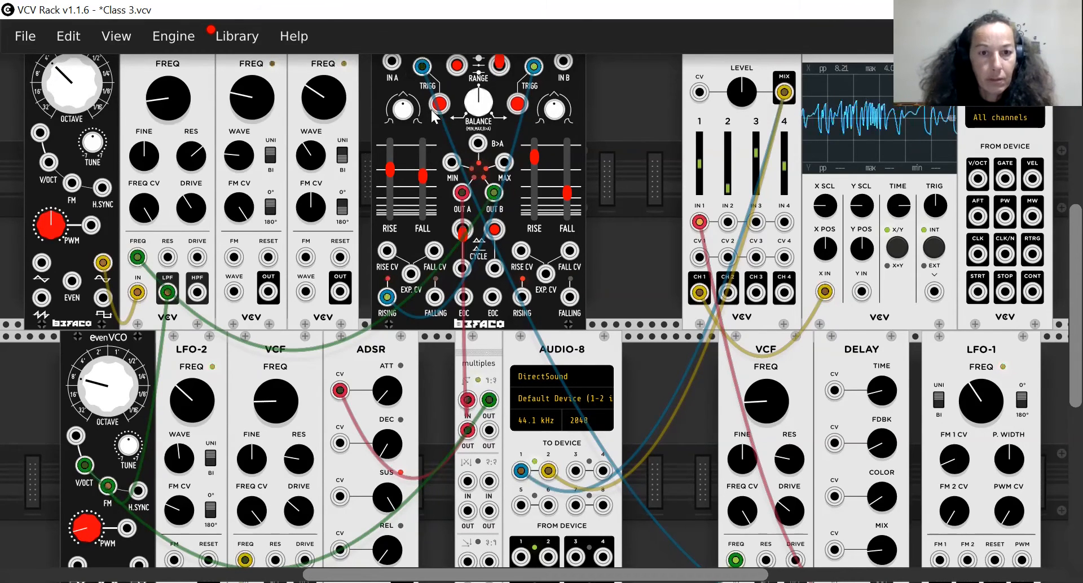
Try Rampage's other channel A range settings, return to the middle one, and pull the mixer's channel 1 level fully down.
click(458, 67)
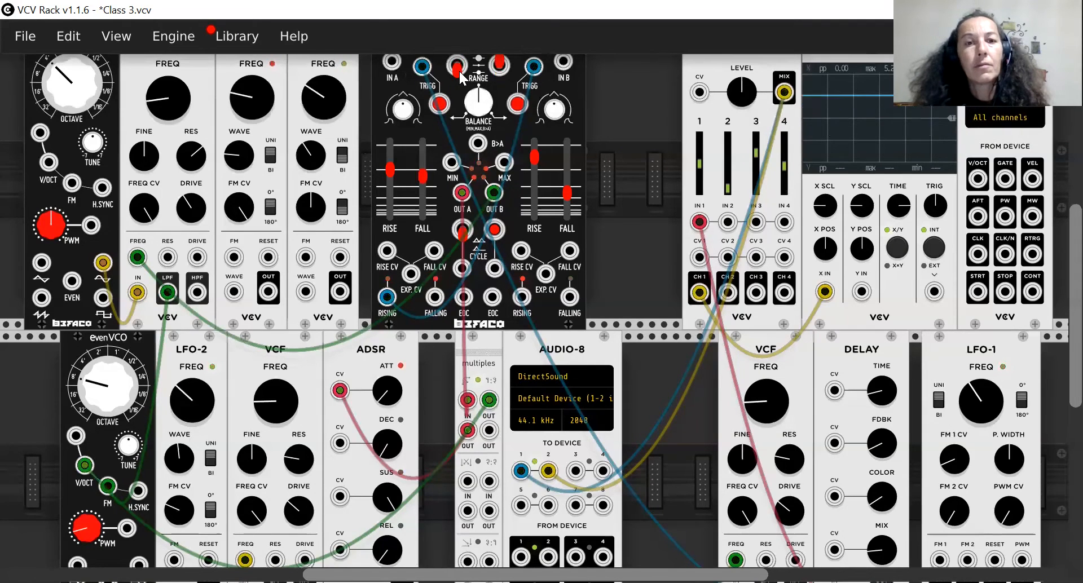
click(460, 70)
click(458, 69)
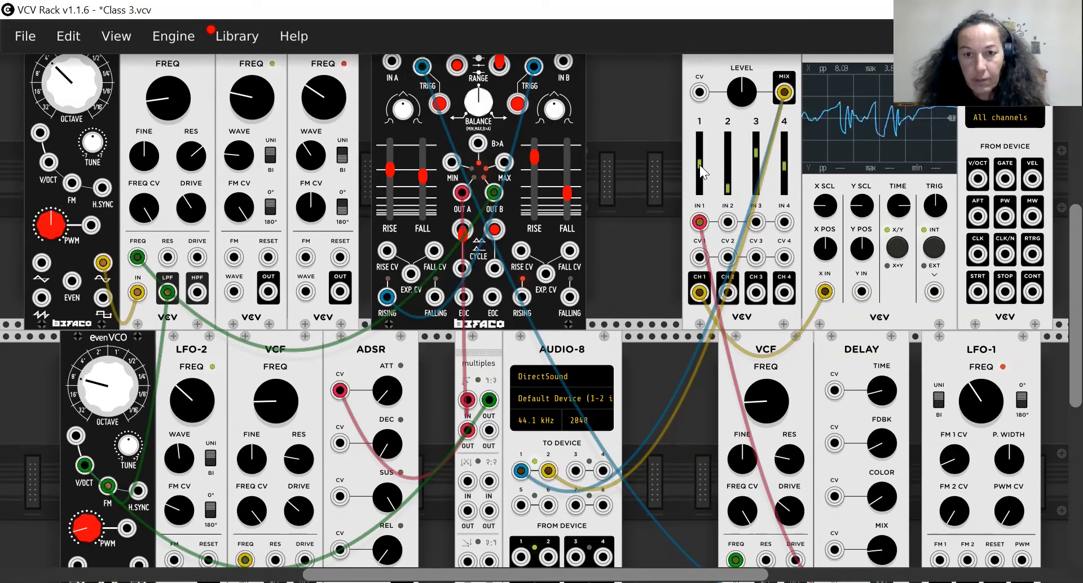
mouse_move(699, 165)
mouse_down()
mouse_move(700, 186)
mouse_move(702, 172)
mouse_up()
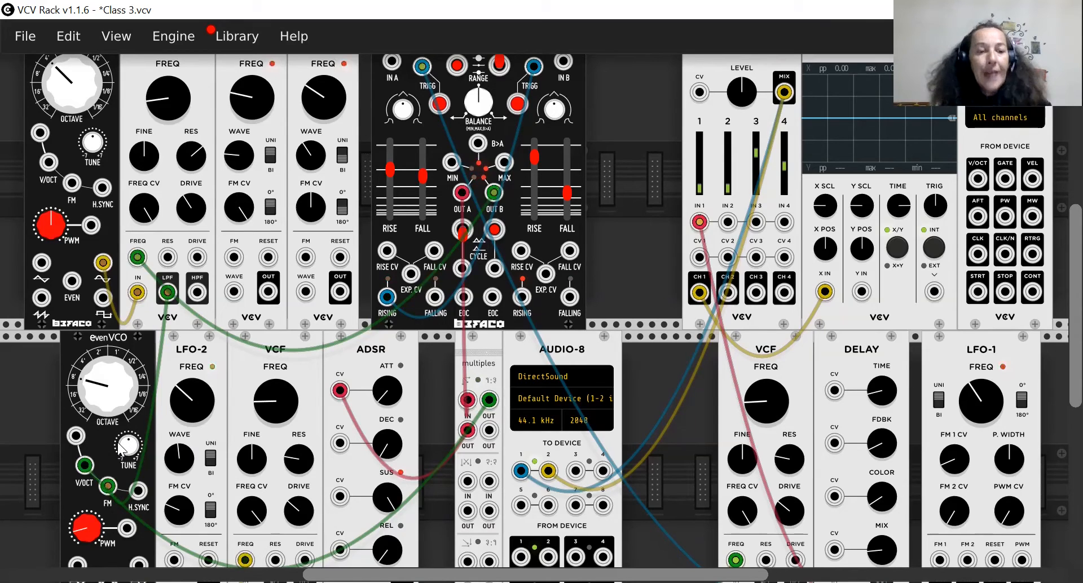
Unplug the cables from the V/OCT and FM inputs of the lower-row EvenVCO.
drag(118, 444, 118, 444)
scroll(89, 510, down, 3)
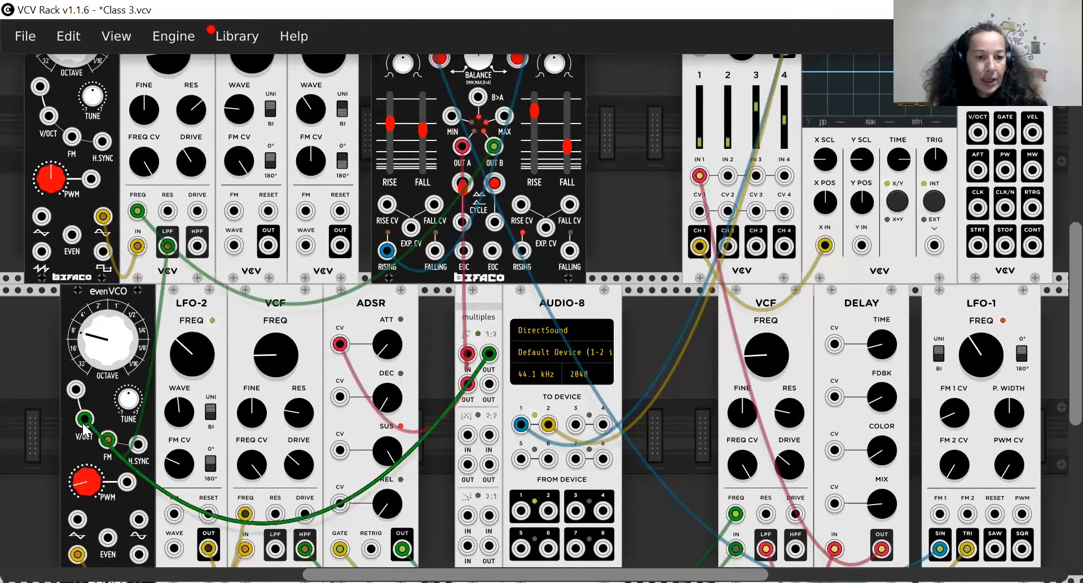
right_click(84, 420)
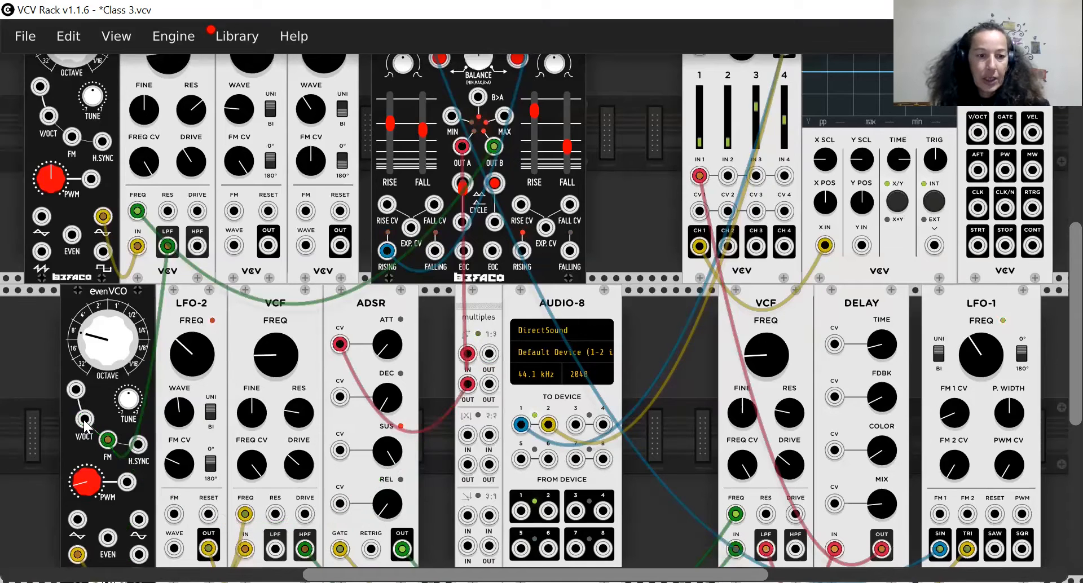
right_click(104, 440)
Unplug the upper-row EvenVCO output from the VCF input and Rampage's OUT B from the same VCF's FREQ input.
scroll(103, 441, up, 4)
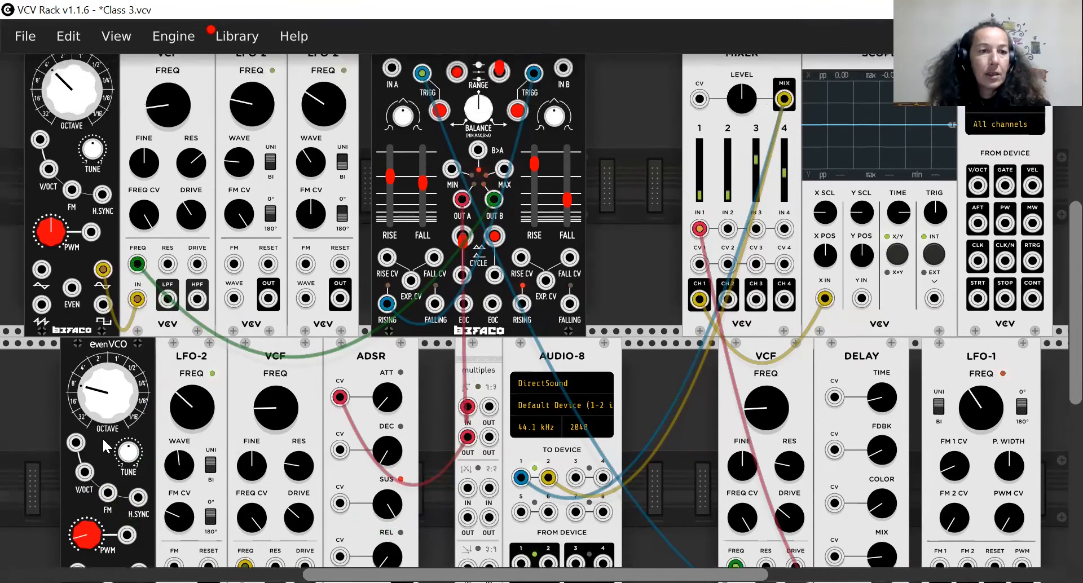
right_click(104, 282)
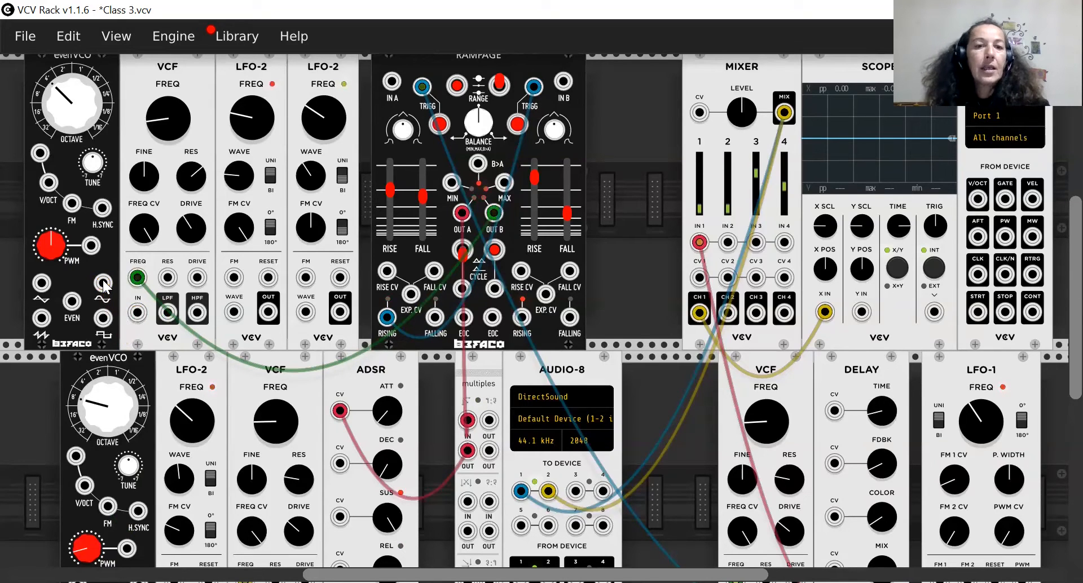
right_click(138, 278)
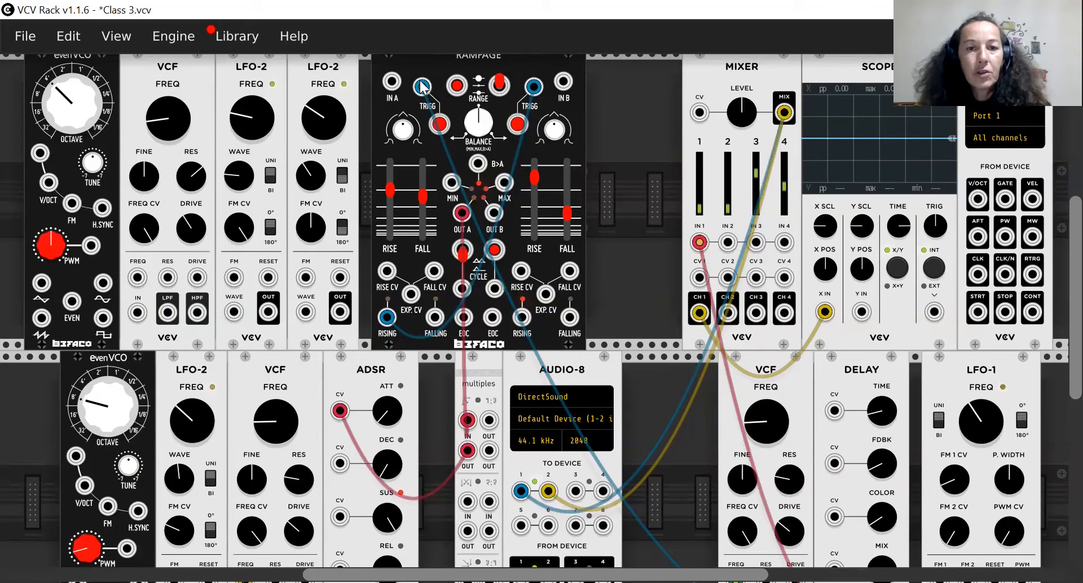
Unplug both Rampage trigger cables and the cable from the multiple to the ADSR attack CV input.
drag(422, 87, 535, 88)
right_click(534, 89)
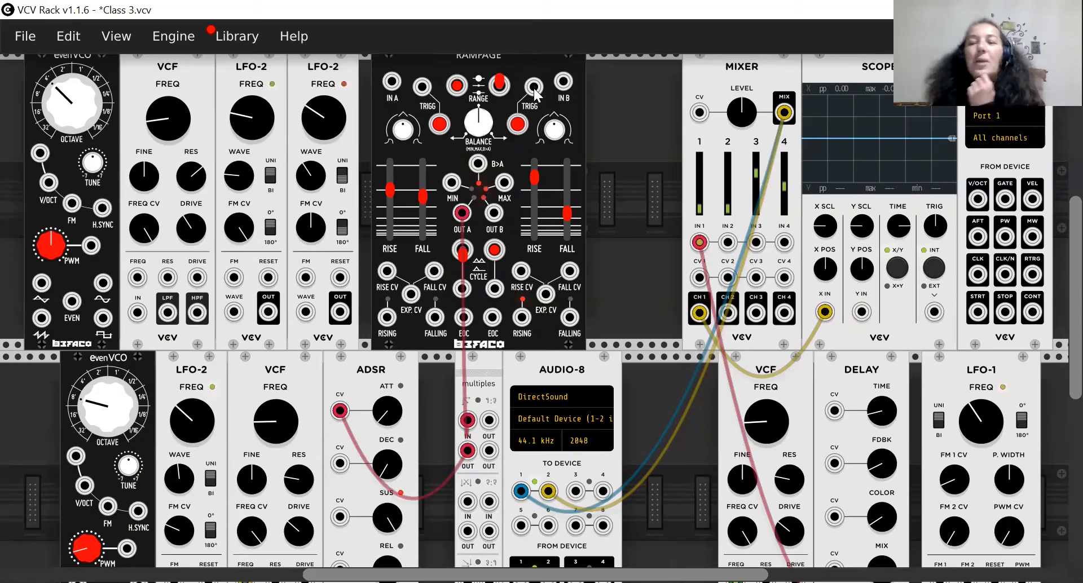
scroll(536, 96, down, 2)
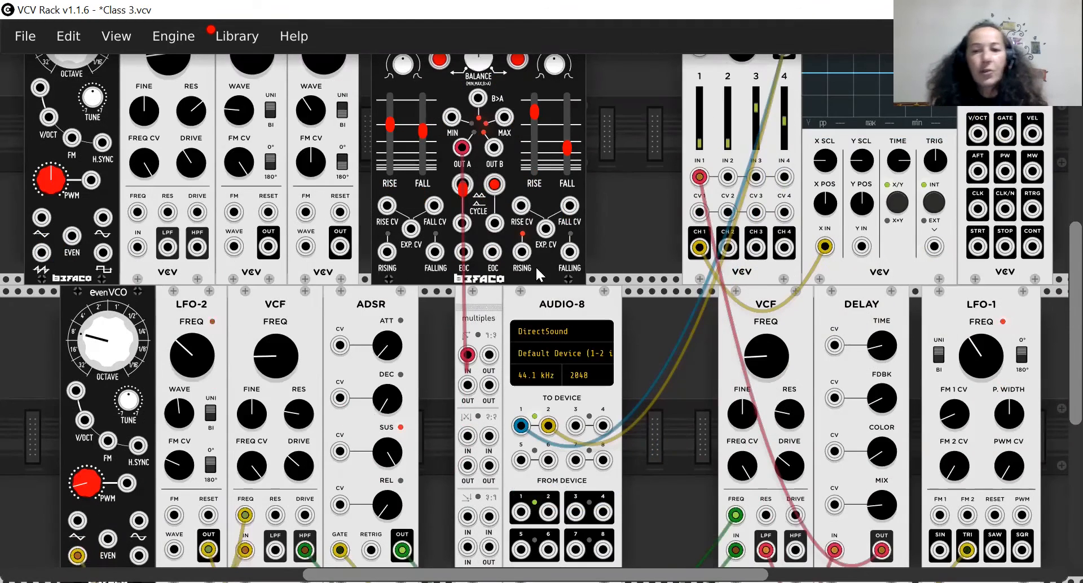
Raise the mixer's channel 1 level to hear the stripped-down patch and bring it fully down again.
drag(700, 146, 700, 123)
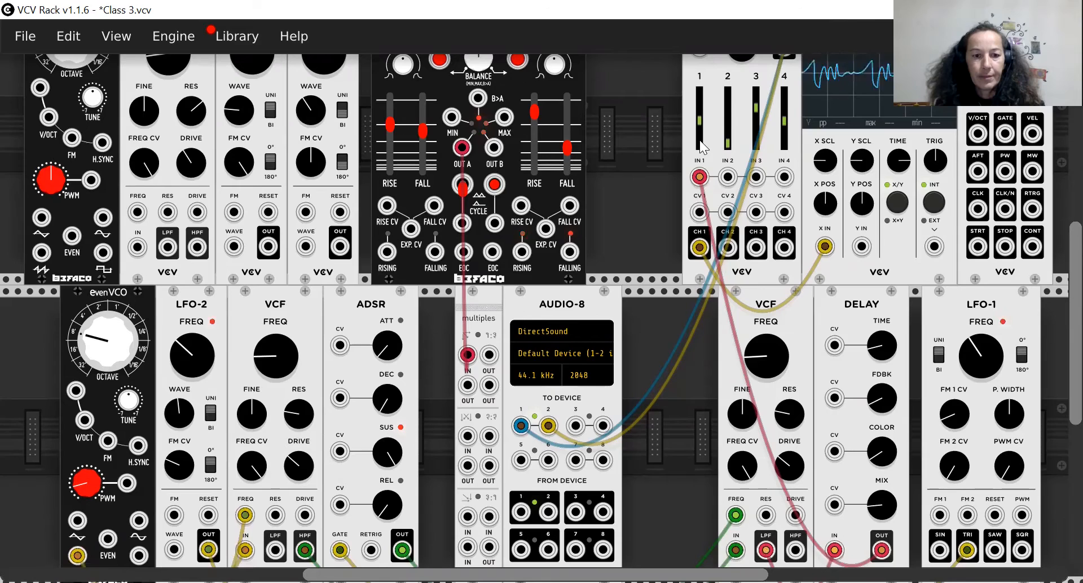
drag(699, 122, 700, 130)
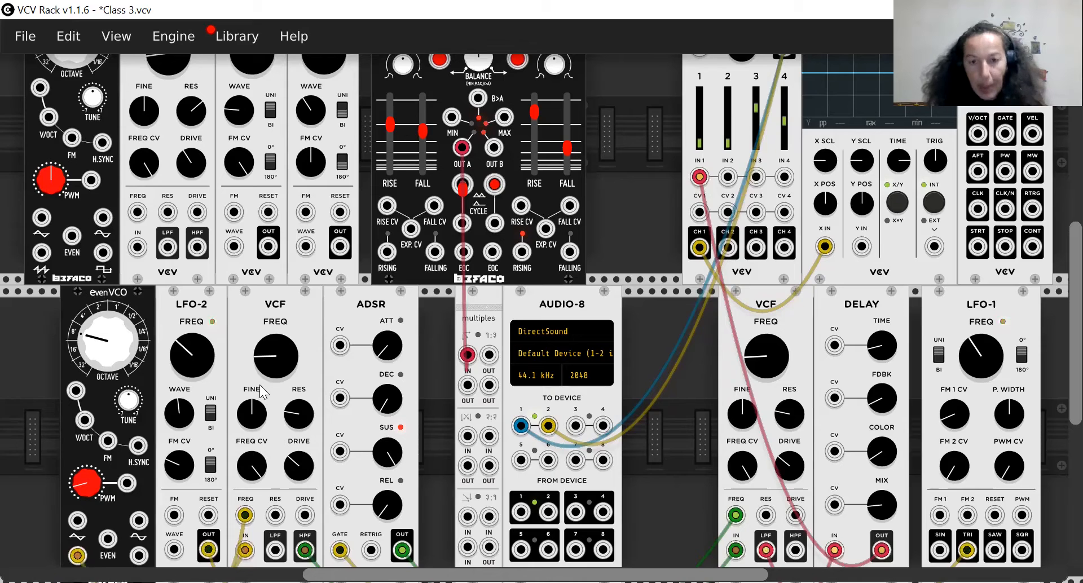
Patch the first multiple's OUT to the V/OCT input of the lower-row EvenVCO.
scroll(259, 385, down, 3)
scroll(261, 390, down, 1)
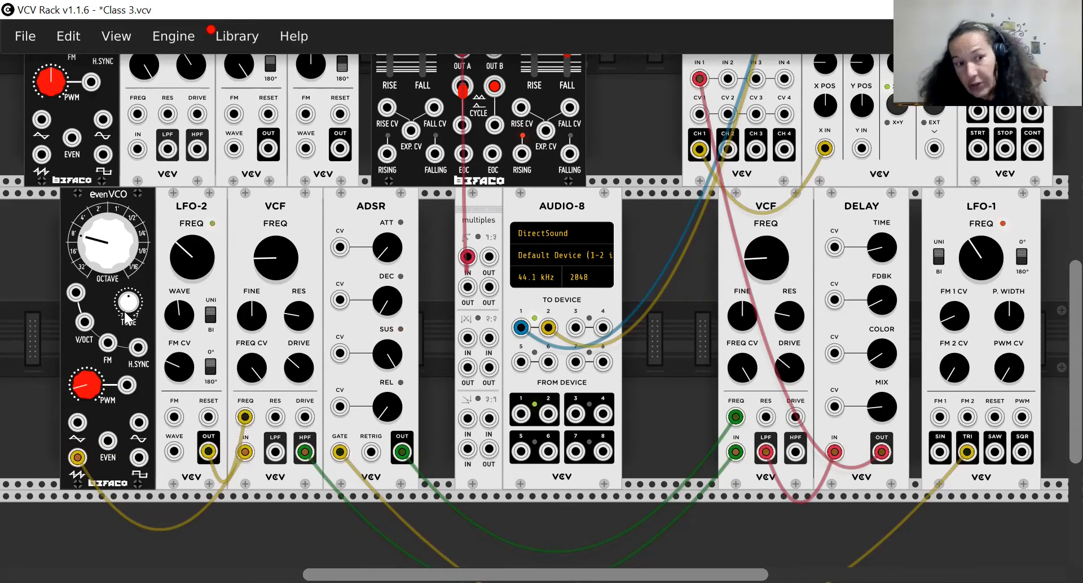
scroll(125, 312, up, 2)
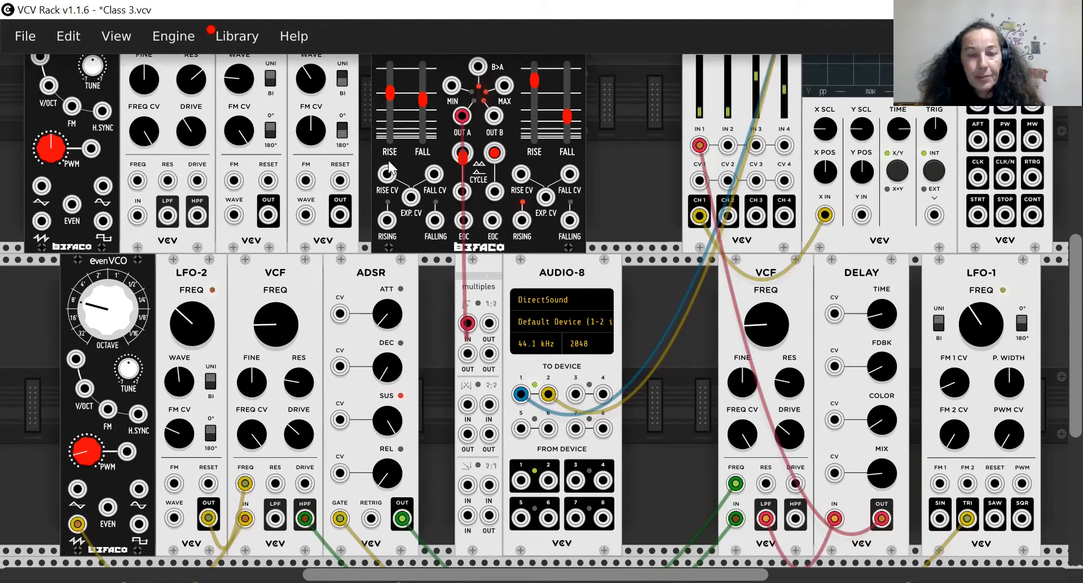
scroll(387, 158, up, 1)
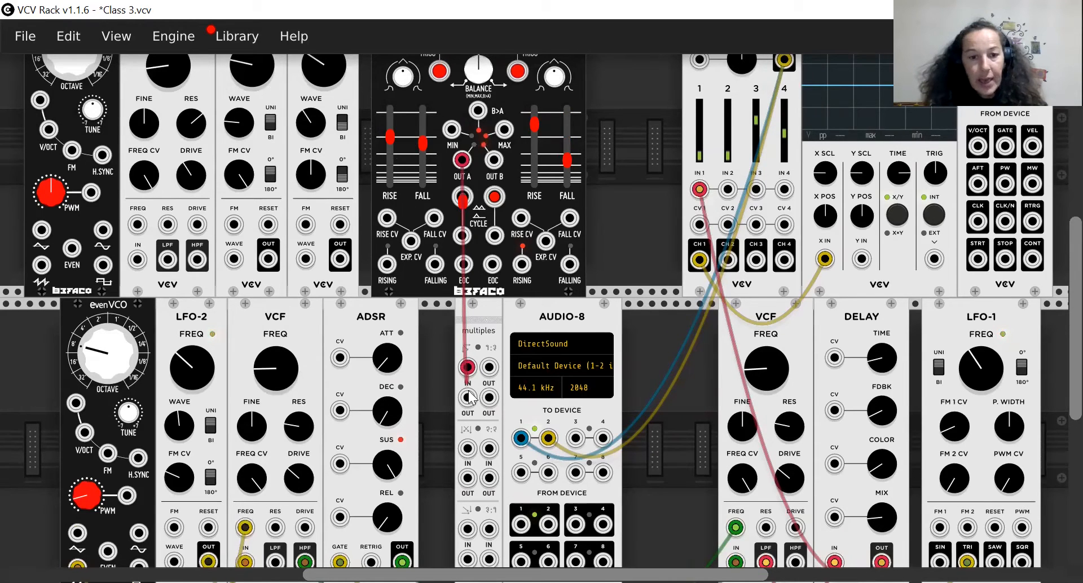
drag(468, 396, 275, 443)
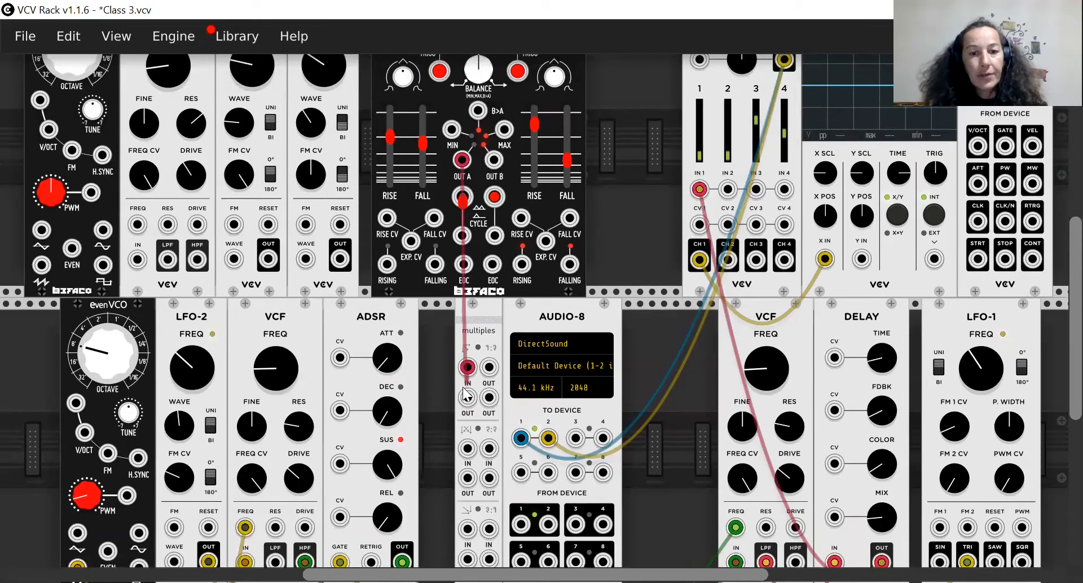
drag(468, 402, 82, 424)
scroll(50, 522, down, 1)
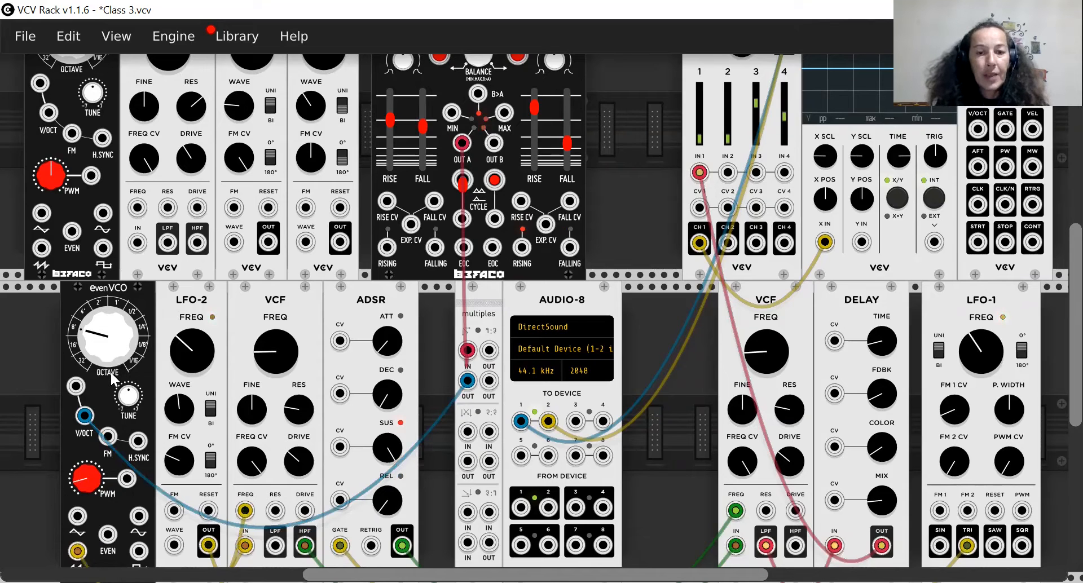
scroll(344, 285, up, 3)
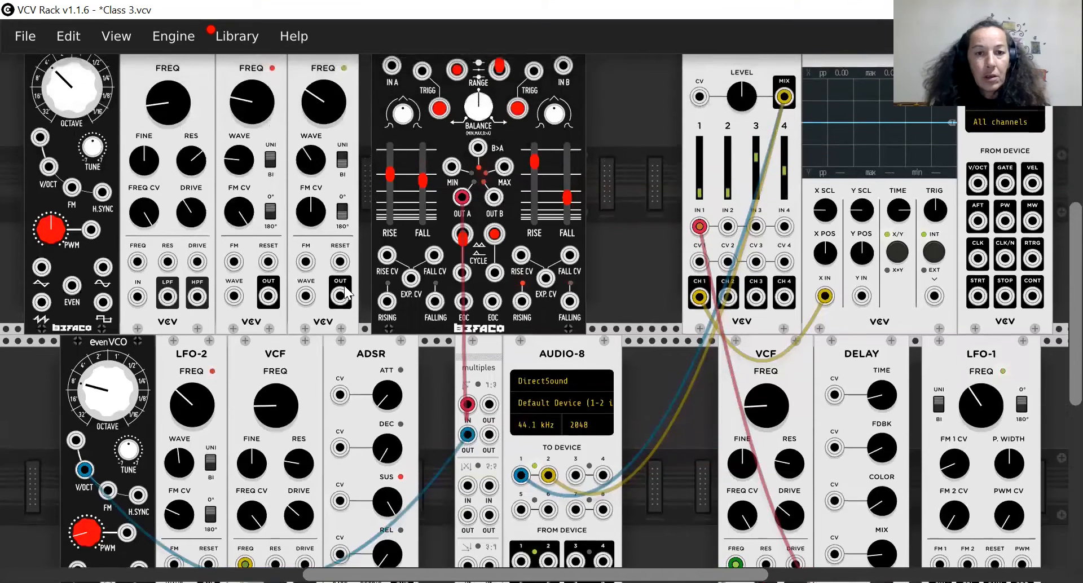
scroll(345, 286, down, 1)
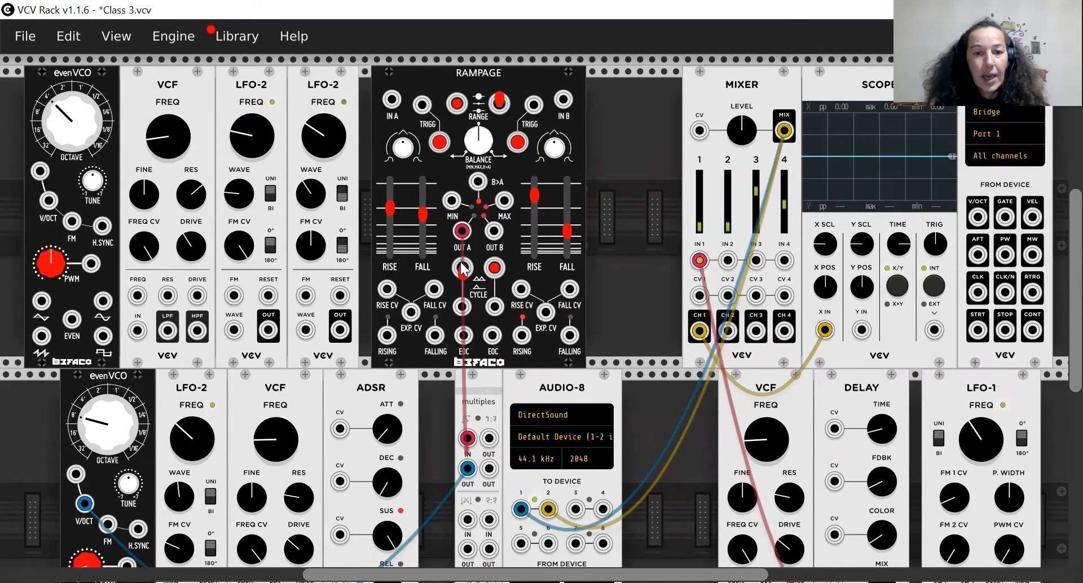
drag(462, 270, 462, 230)
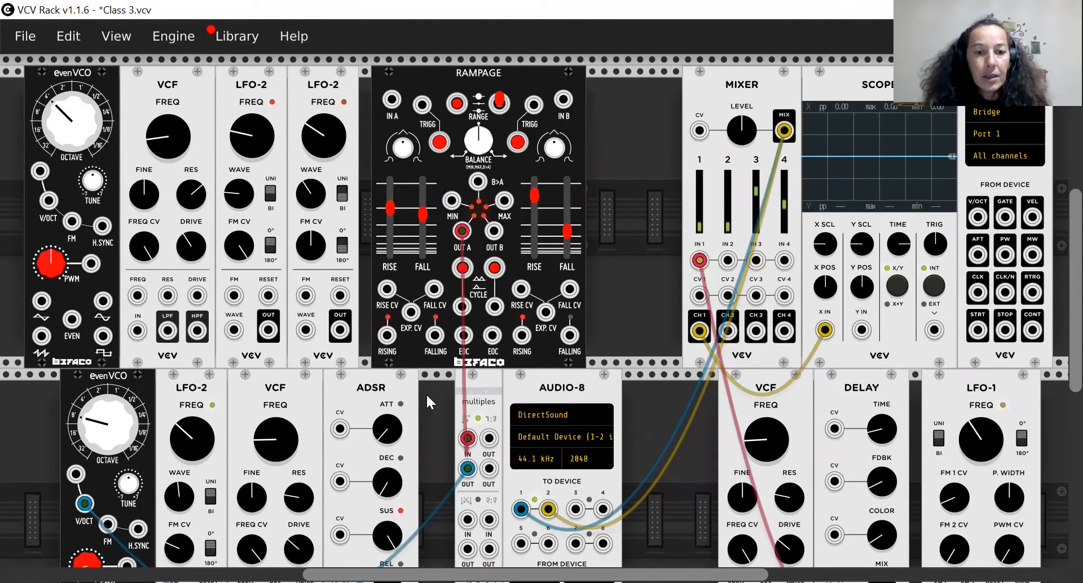
scroll(431, 398, down, 3)
scroll(431, 398, down, 2)
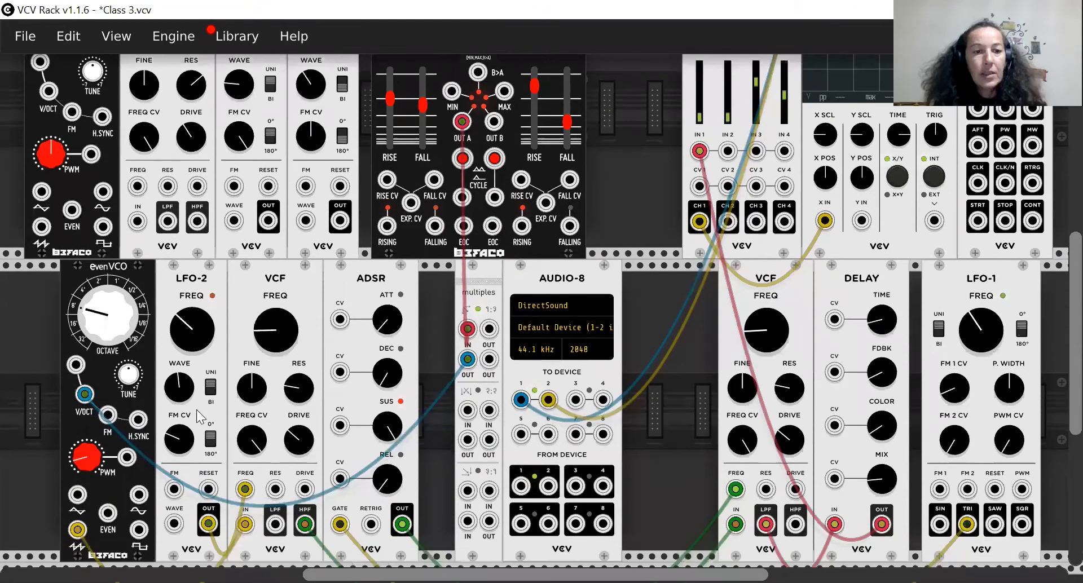
scroll(418, 305, up, 4)
scroll(418, 306, up, 1)
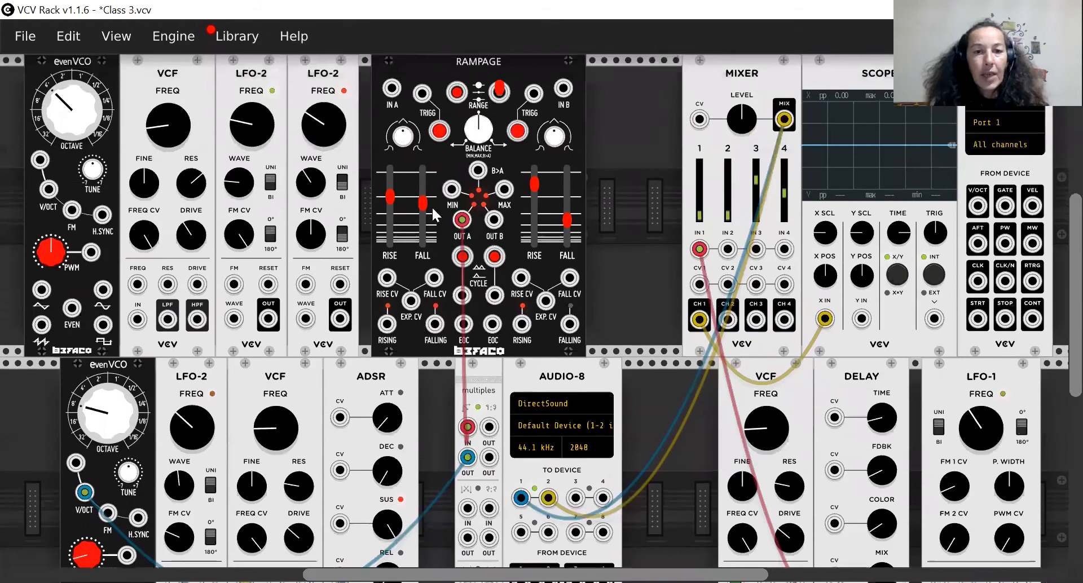
click(458, 96)
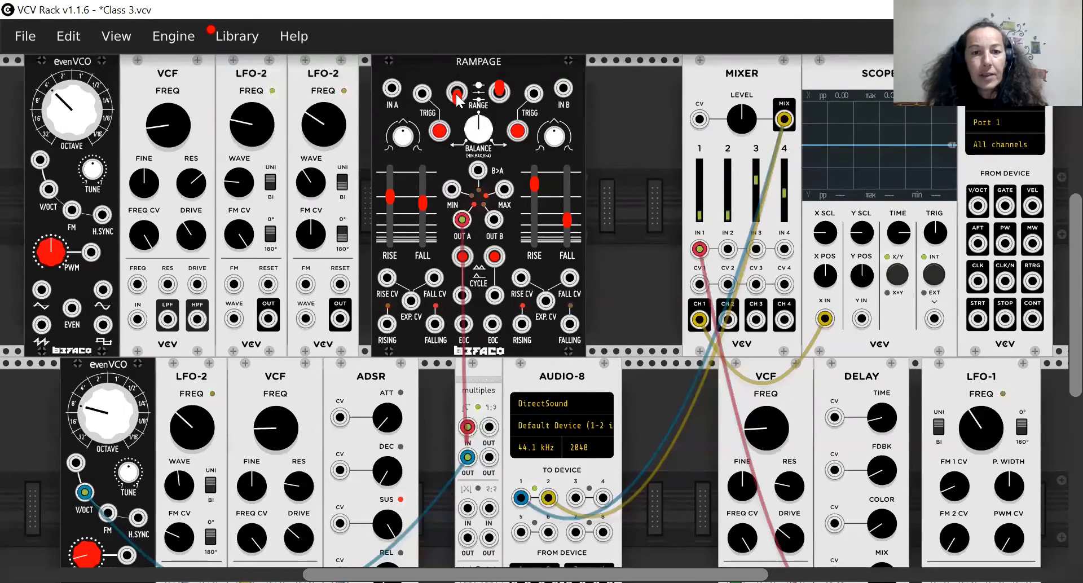
click(457, 96)
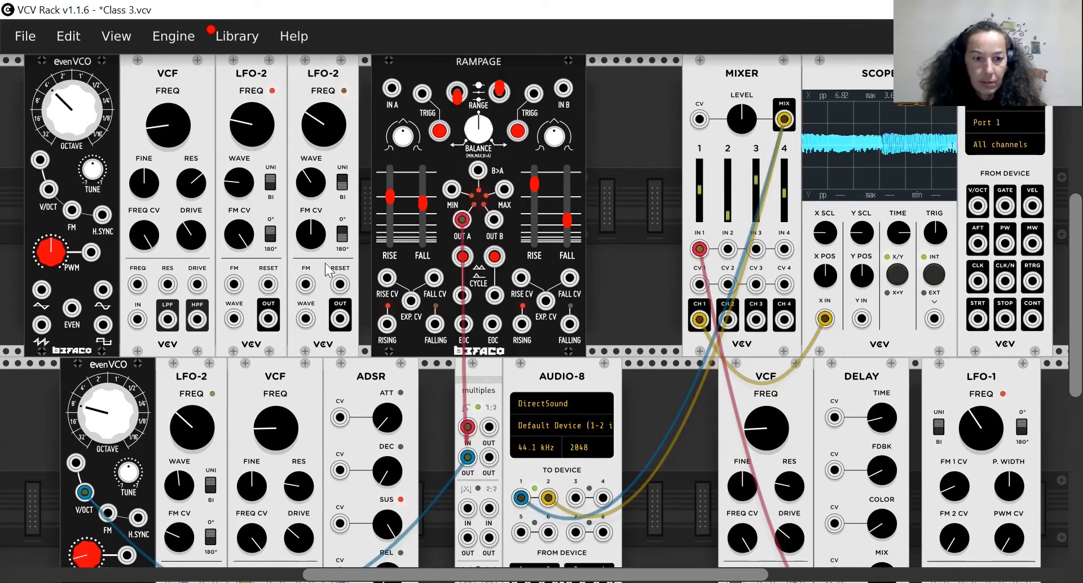
drag(403, 136, 403, 145)
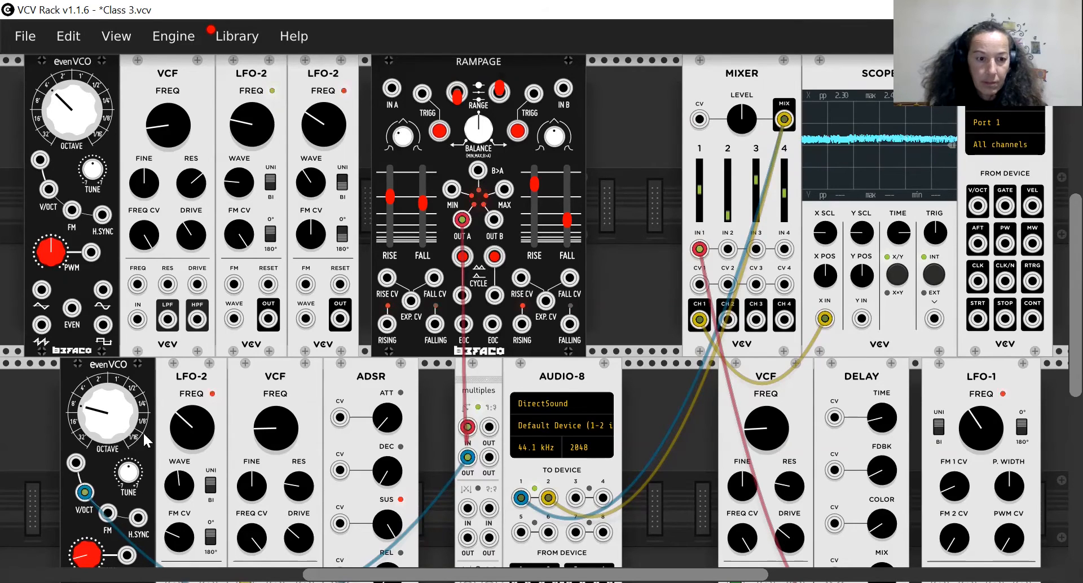
click(459, 95)
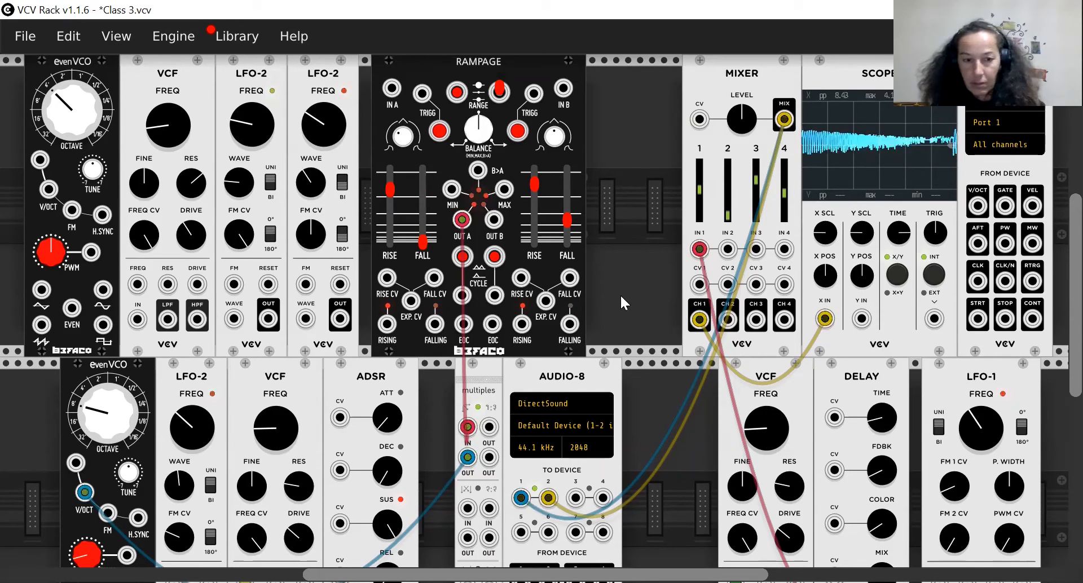
click(456, 100)
click(456, 99)
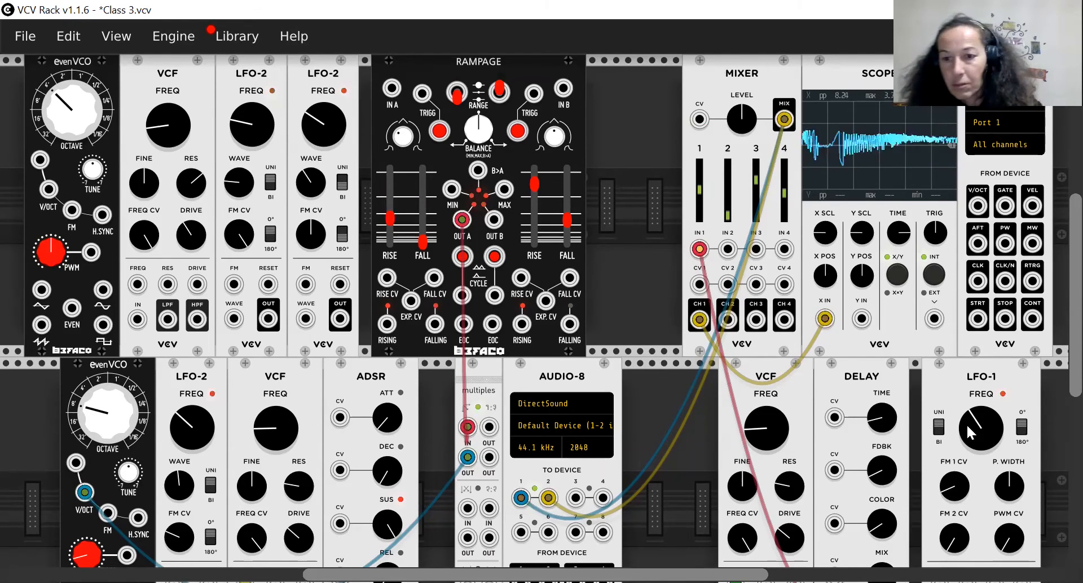
Lower the LFO-1 frequency slightly and raise the lower-row LFO-2 frequency.
drag(978, 432, 978, 446)
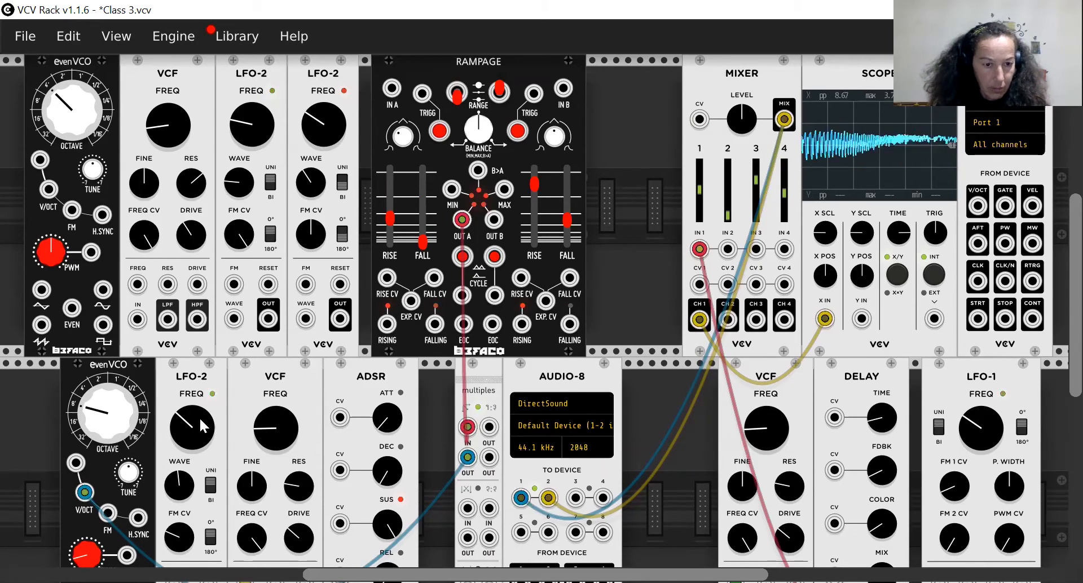
mouse_move(203, 427)
mouse_down()
mouse_move(203, 401)
mouse_move(203, 414)
mouse_up()
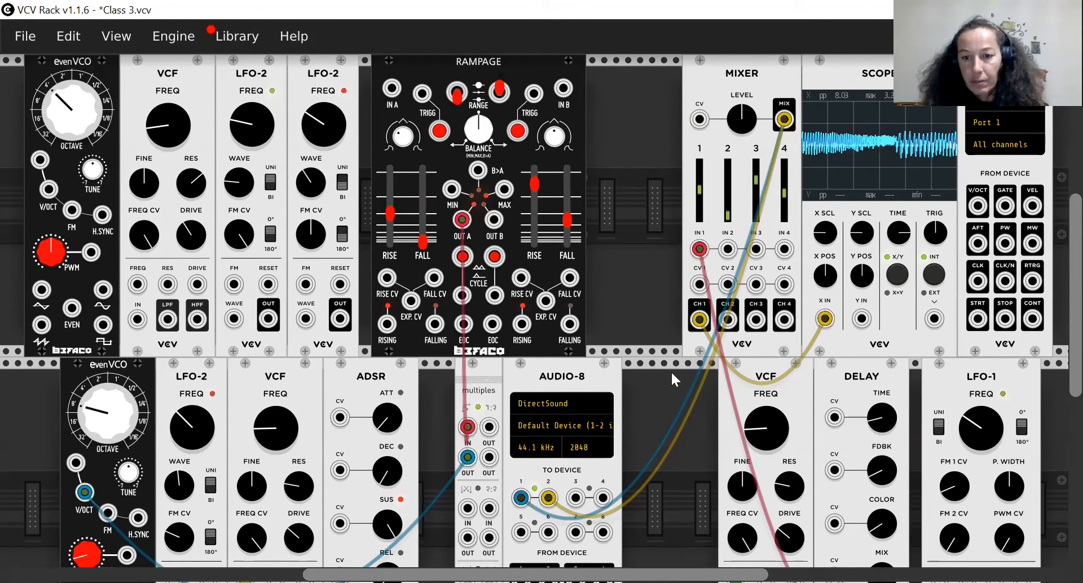
Turn up the feedback and mix on the DELAY module.
scroll(672, 371, down, 3)
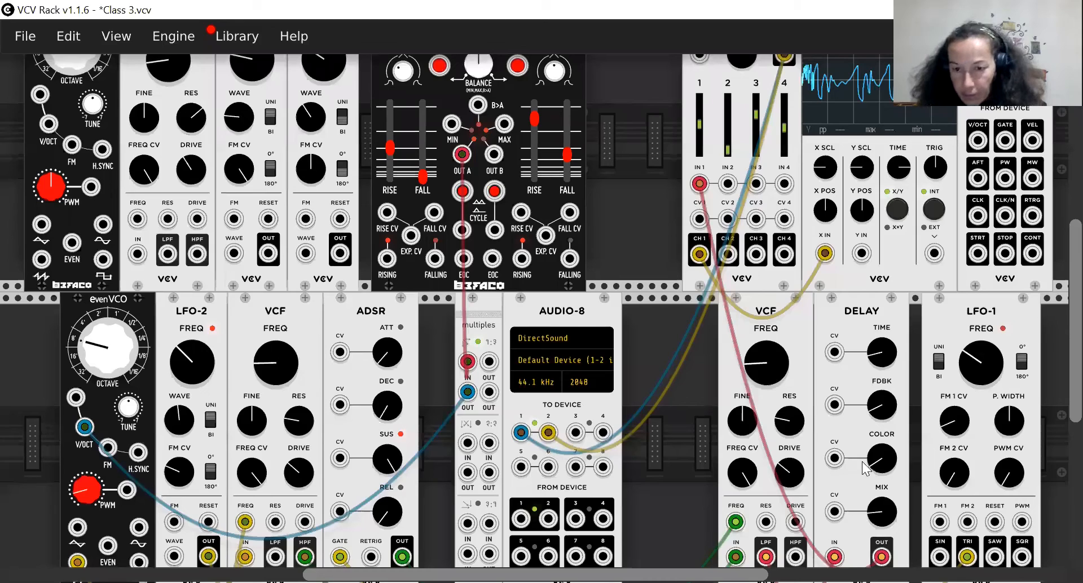
scroll(692, 381, down, 1)
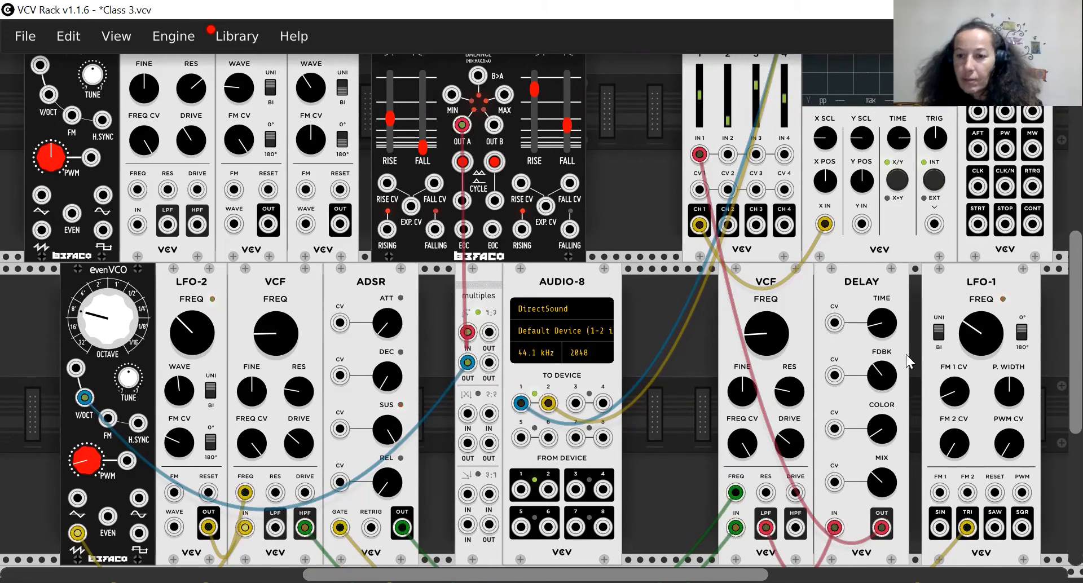
scroll(512, 198, up, 3)
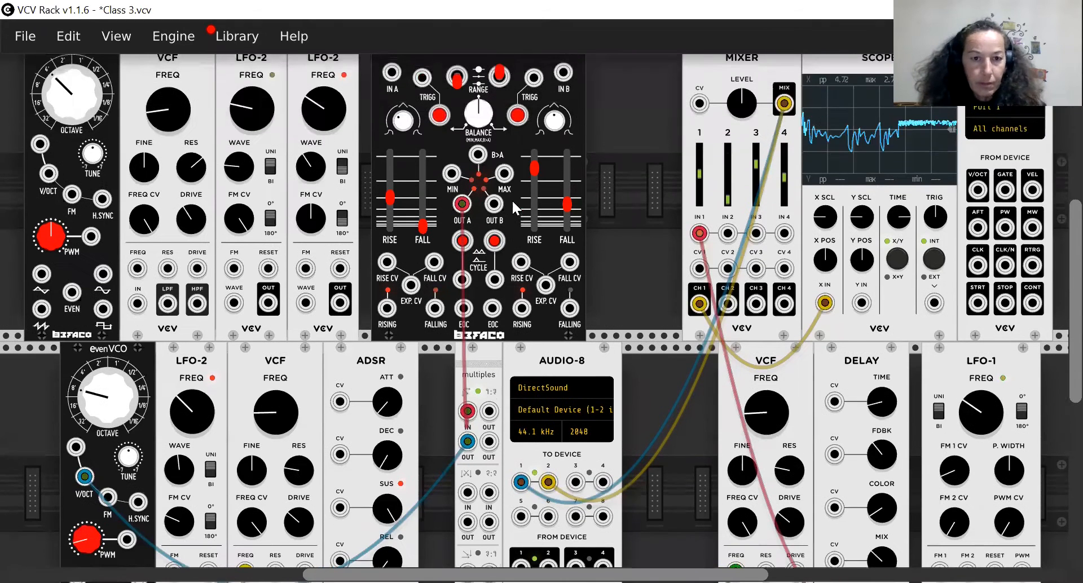
mouse_move(423, 226)
mouse_down()
mouse_move(422, 180)
mouse_move(388, 213)
mouse_up()
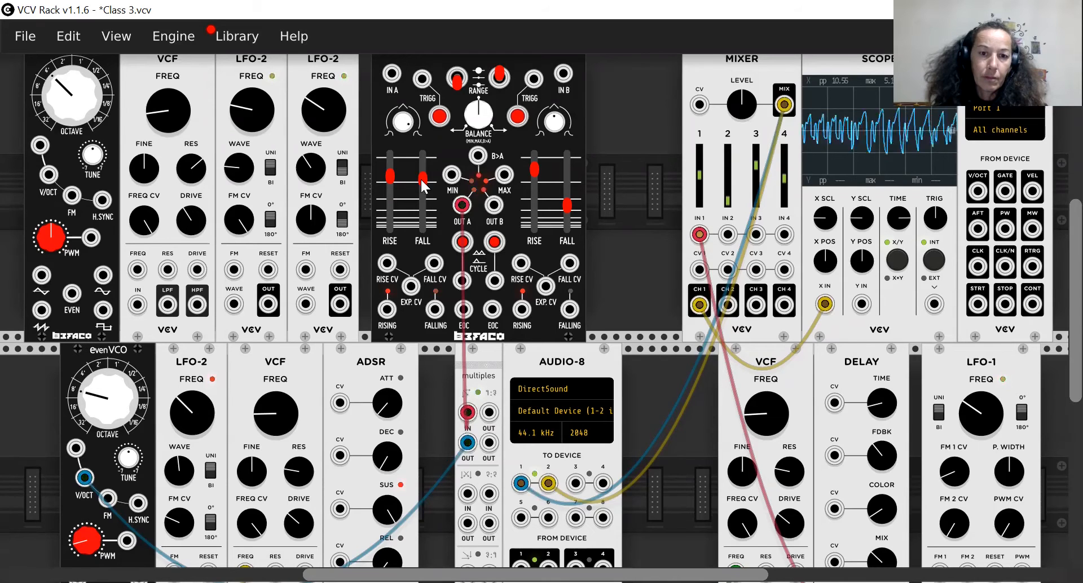
mouse_move(423, 183)
mouse_down()
mouse_move(423, 203)
mouse_move(391, 181)
mouse_up()
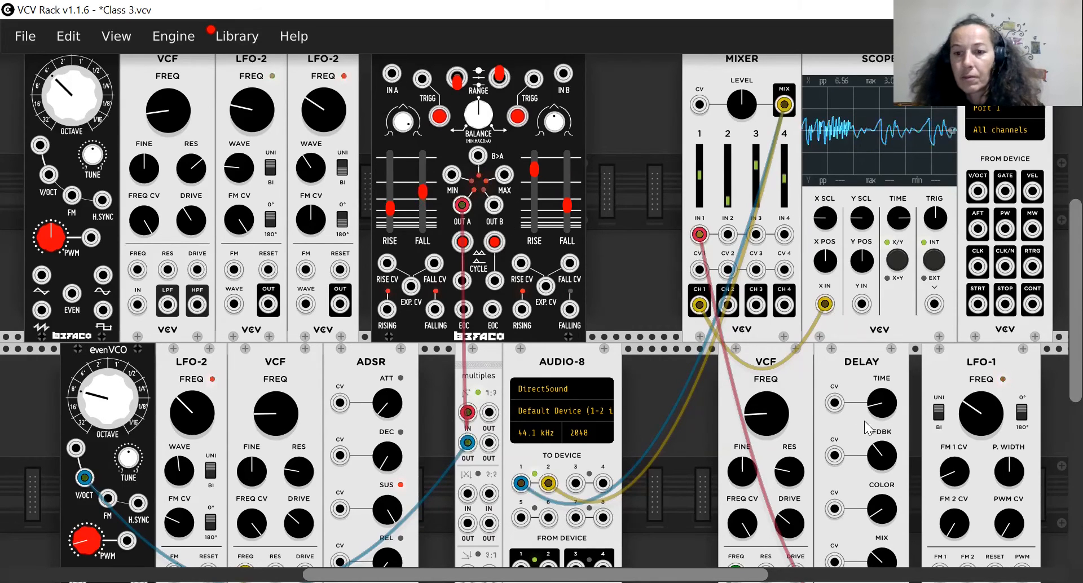
Increase the DELAY module's feedback and mix further, and turn the LFO-1 frequency up past its midpoint.
drag(886, 452, 886, 430)
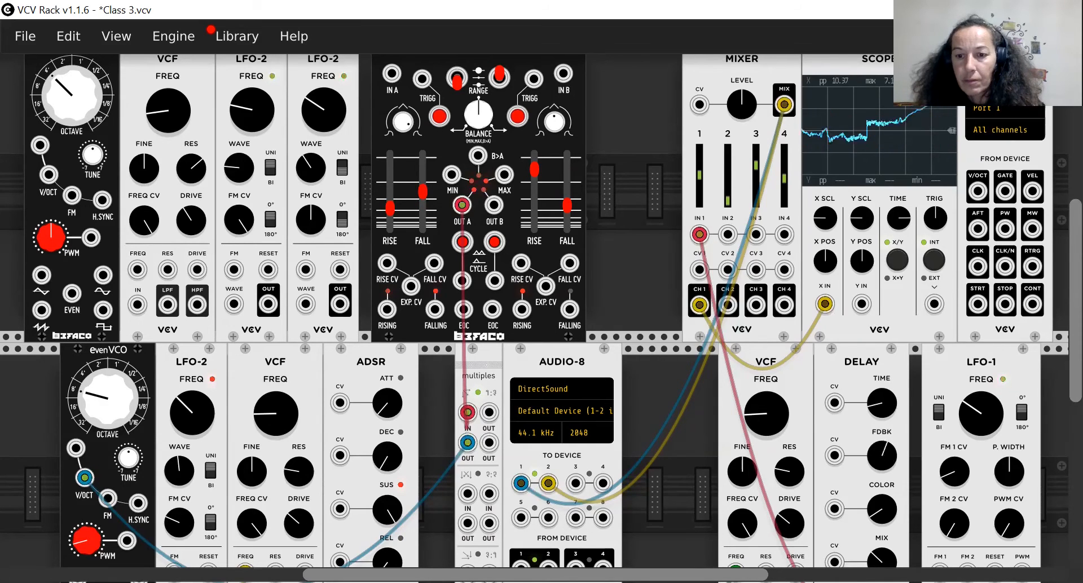
scroll(889, 460, down, 2)
drag(882, 504, 882, 487)
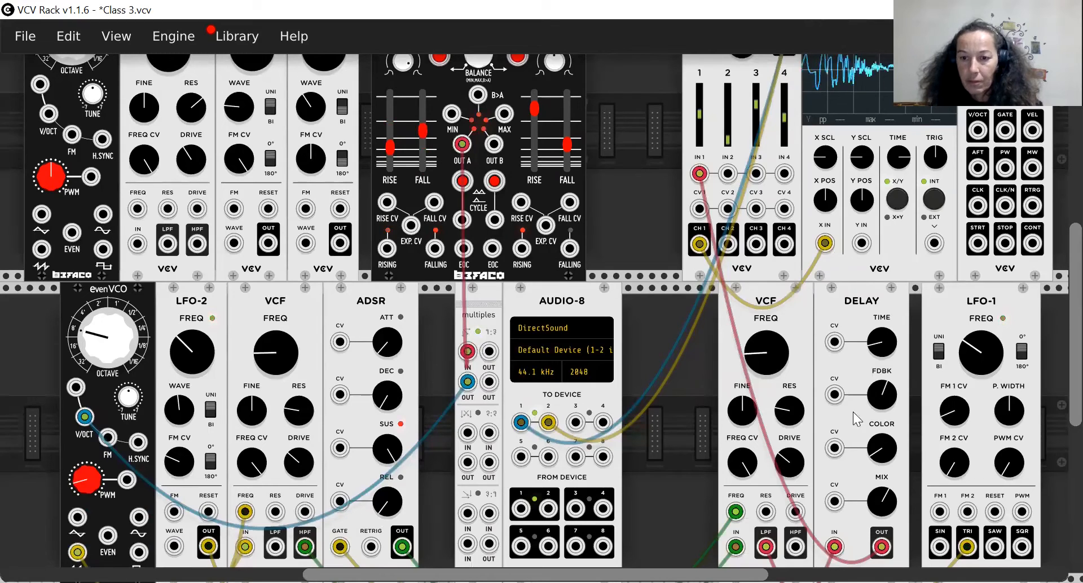
drag(876, 397, 875, 394)
drag(969, 353, 969, 323)
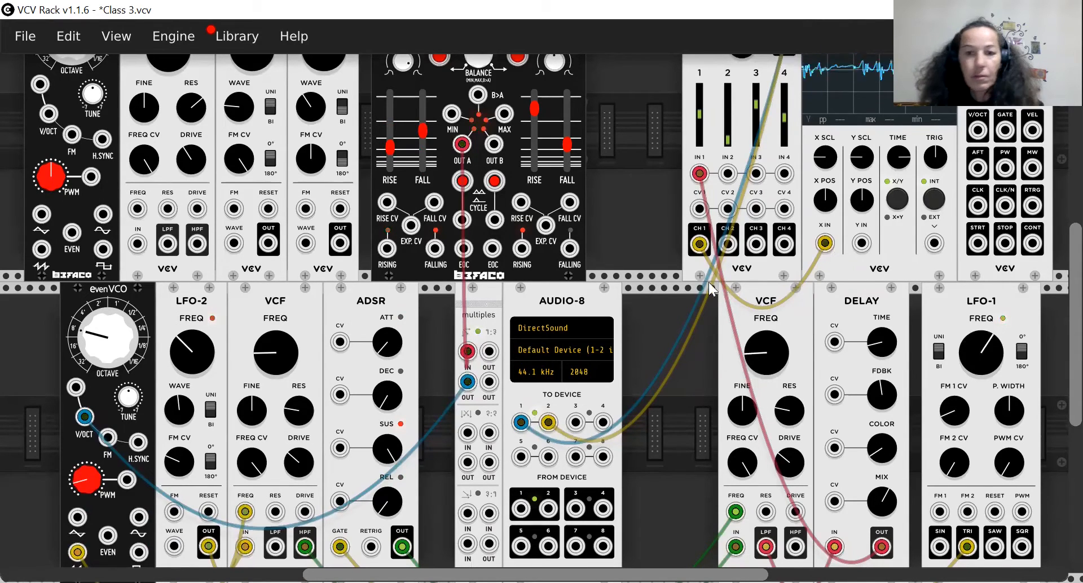
scroll(648, 281, up, 3)
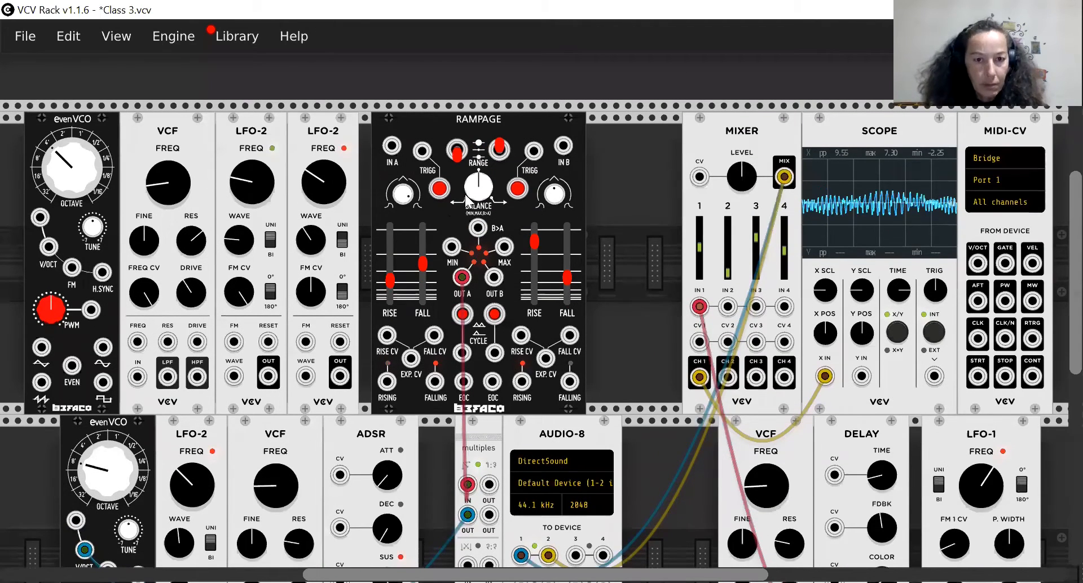
scroll(465, 194, up, 1)
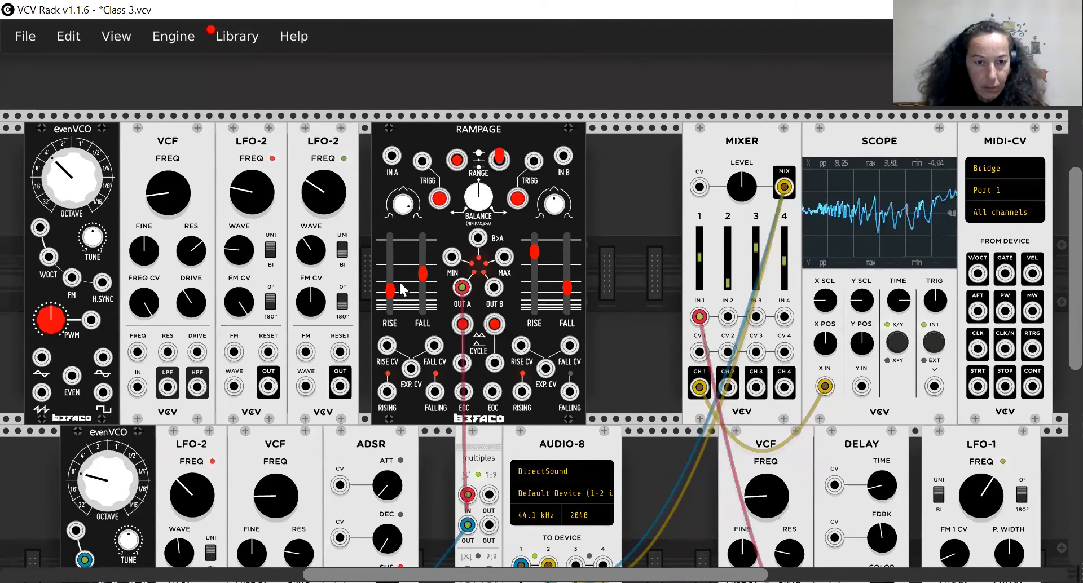
drag(391, 290, 391, 259)
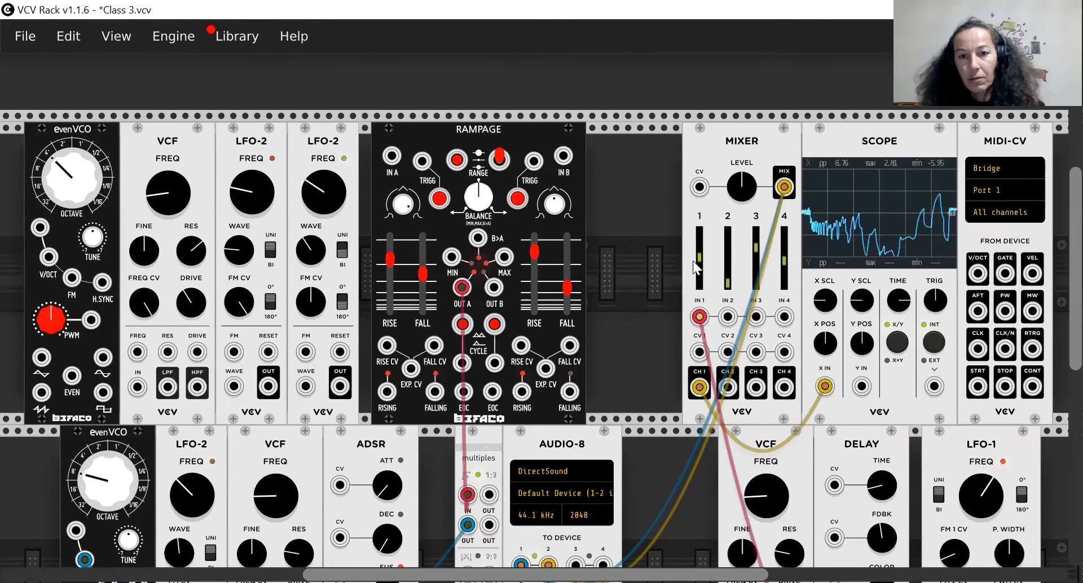
Silence the mixer's channel 1 by lowering its level to zero, and reduce the LFO-1 frequency below its midpoint.
drag(699, 257, 700, 282)
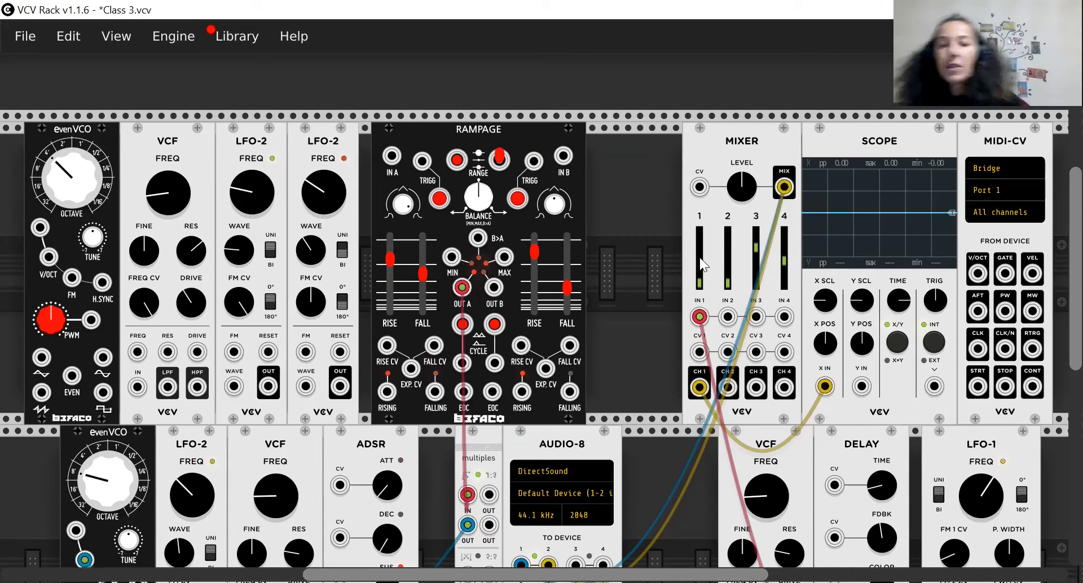
scroll(702, 265, down, 2)
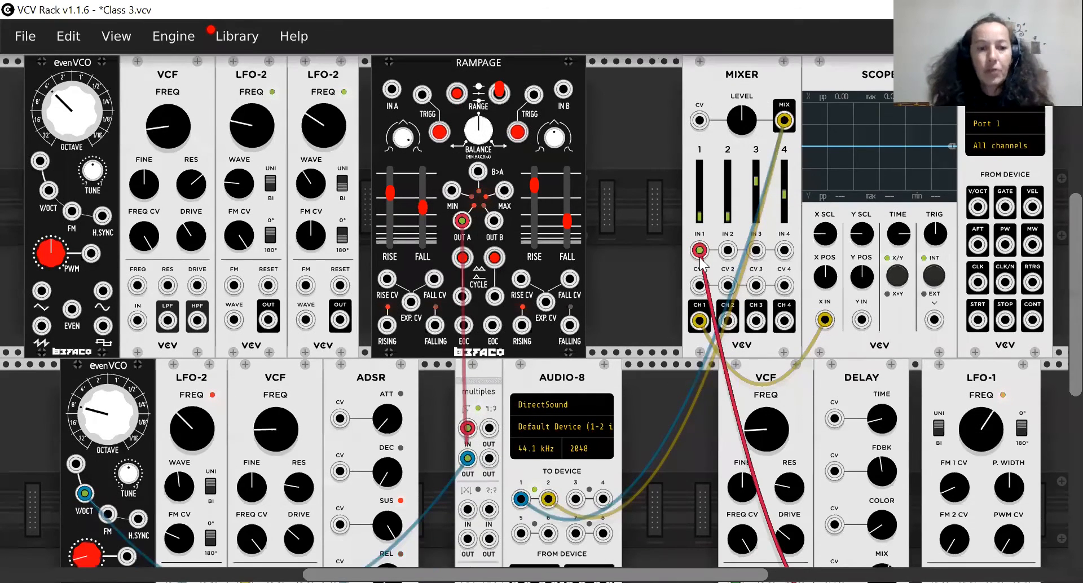
scroll(948, 402, down, 1)
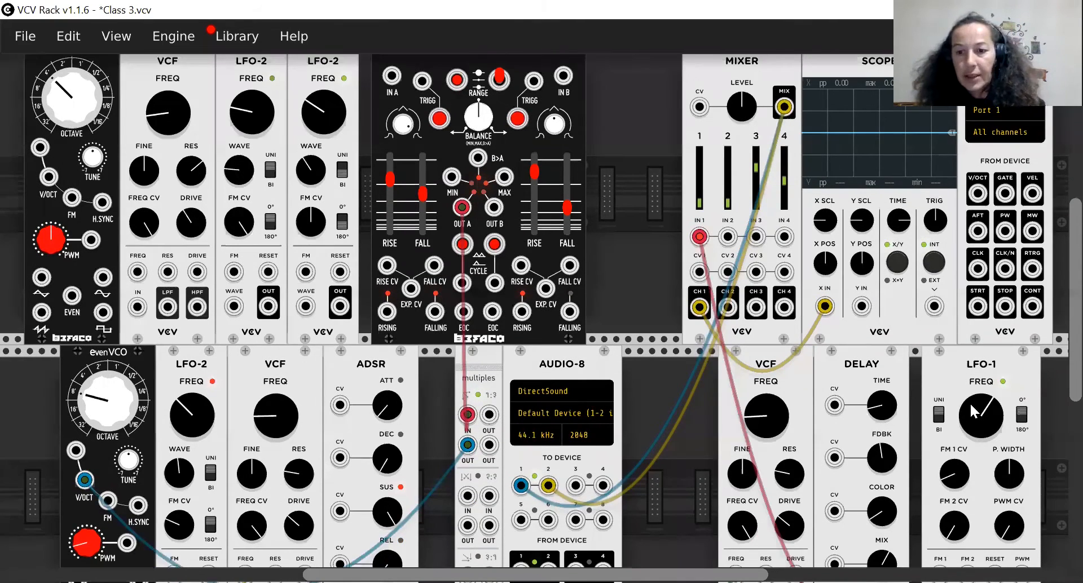
drag(970, 401, 970, 421)
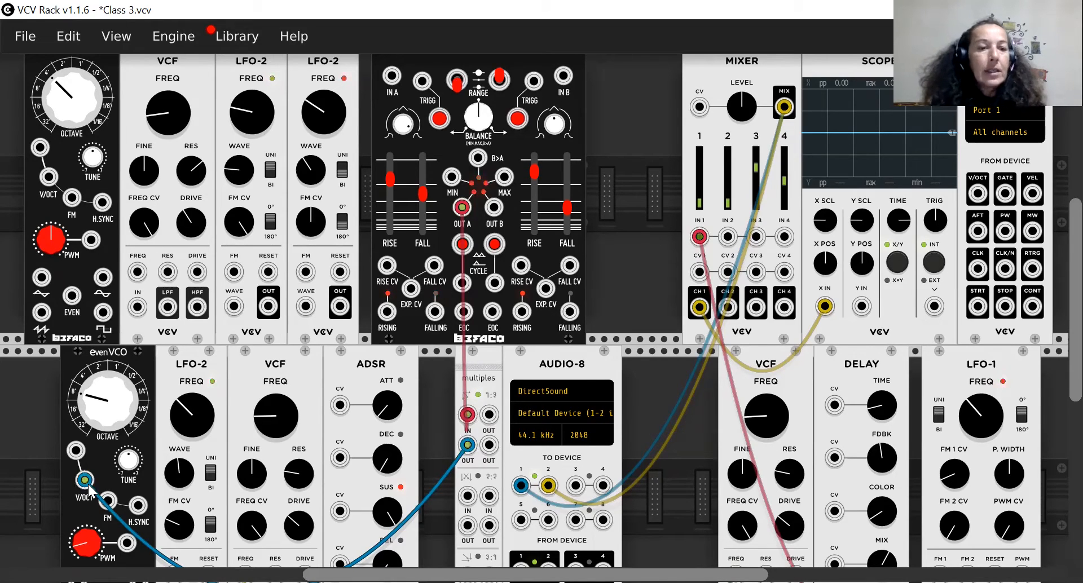
scroll(497, 333, down, 3)
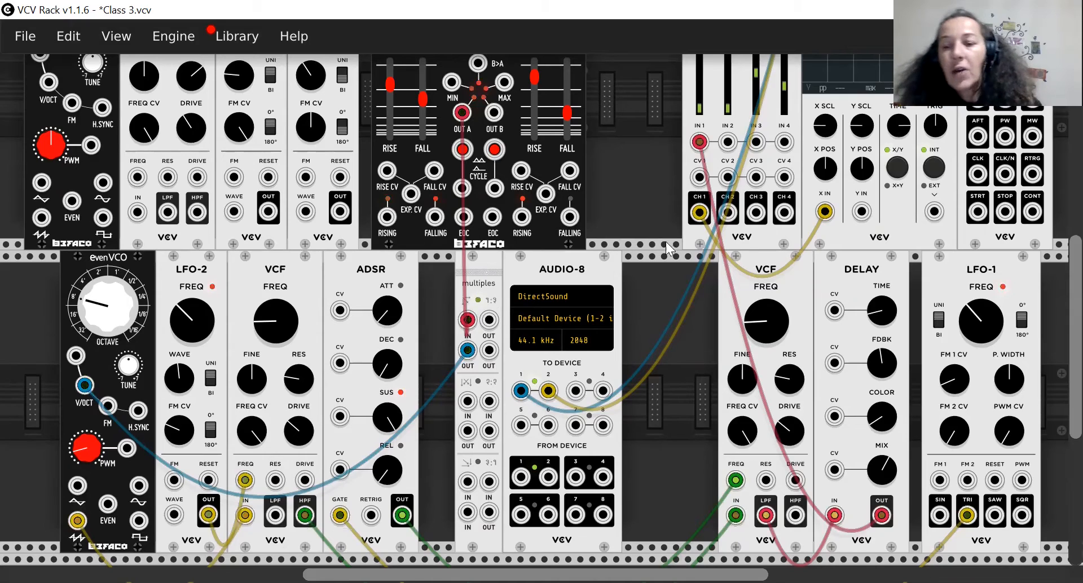
click(926, 315)
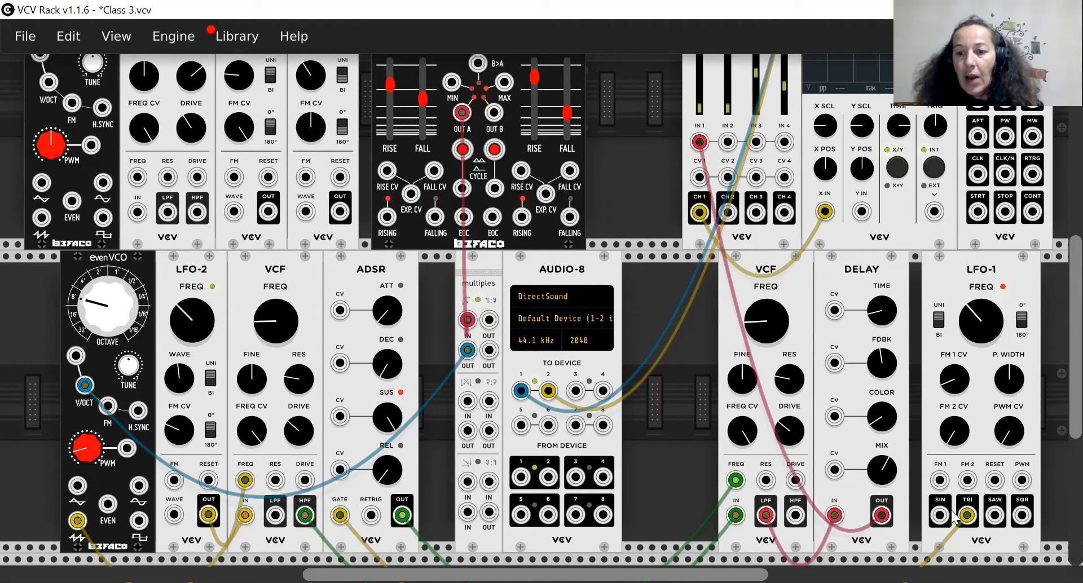
drag(940, 515, 438, 191)
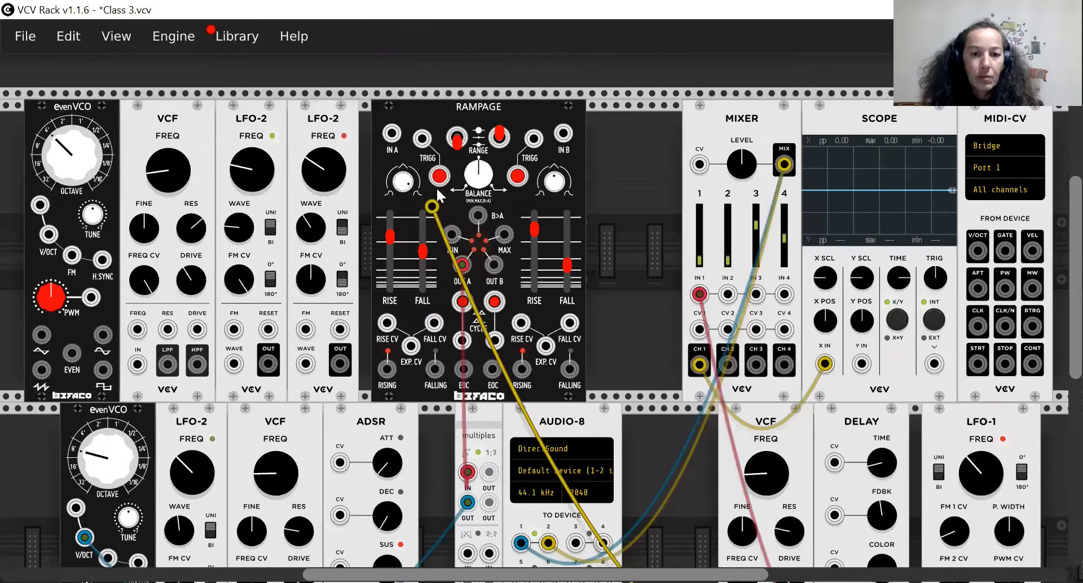
drag(423, 276, 422, 277)
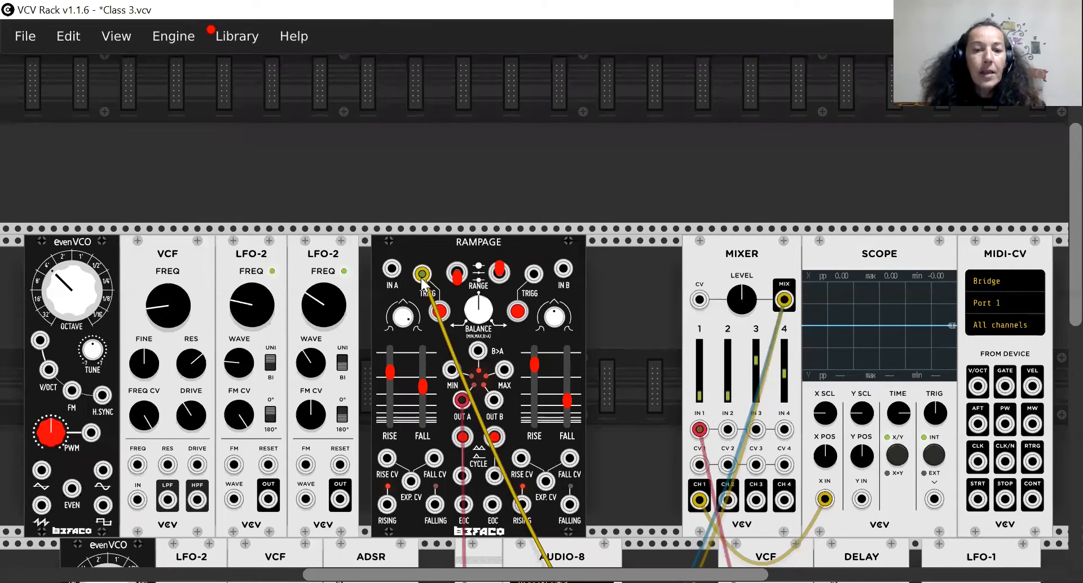
scroll(458, 373, down, 3)
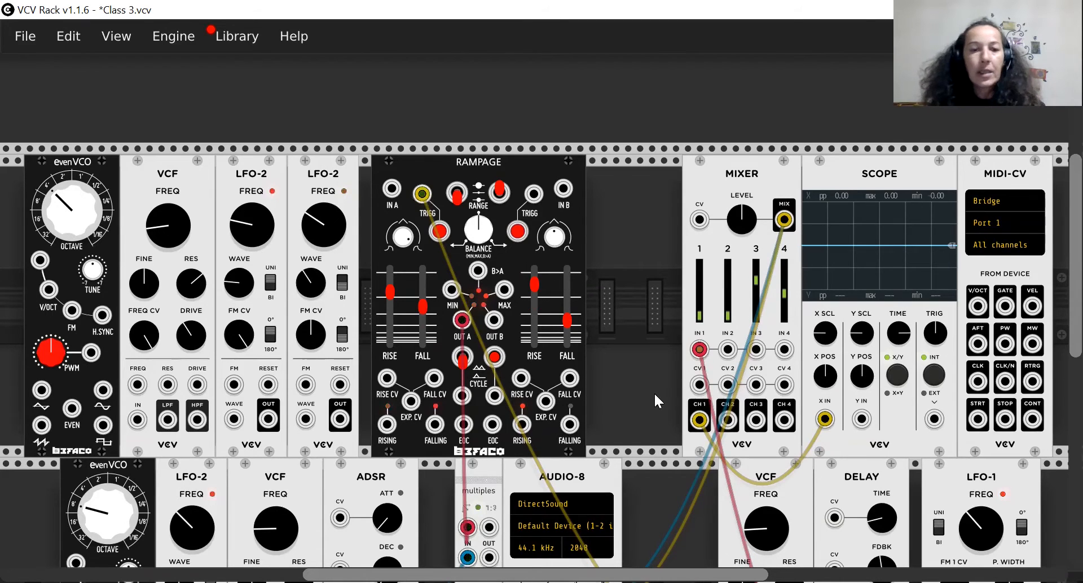
Patch the upper evenVCO's sine output into the adjacent VCF's input and that filter's LPF output into the lower evenVCO's FM input.
scroll(655, 400, down, 4)
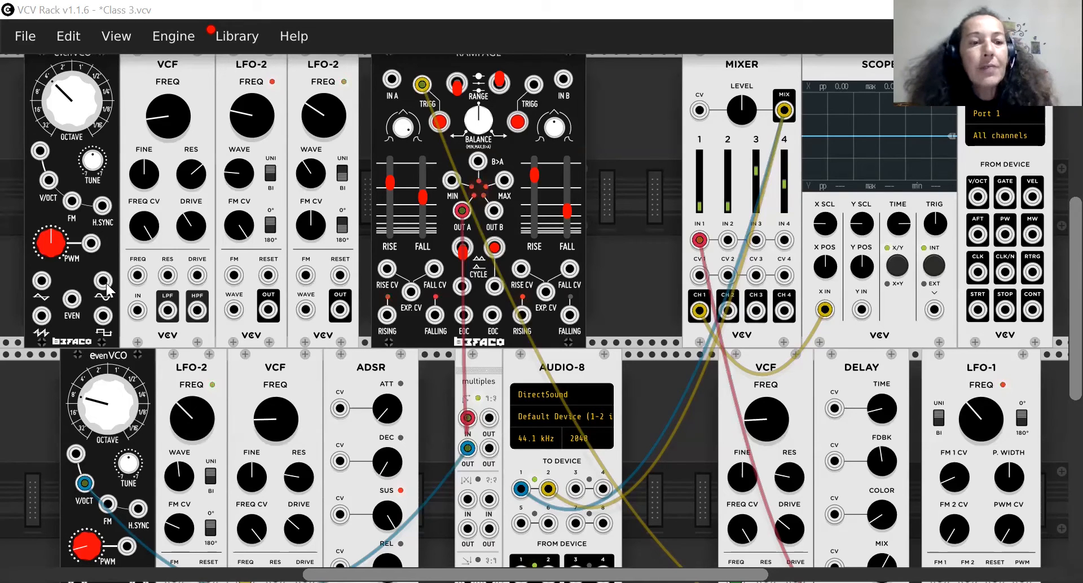
drag(106, 289, 107, 290)
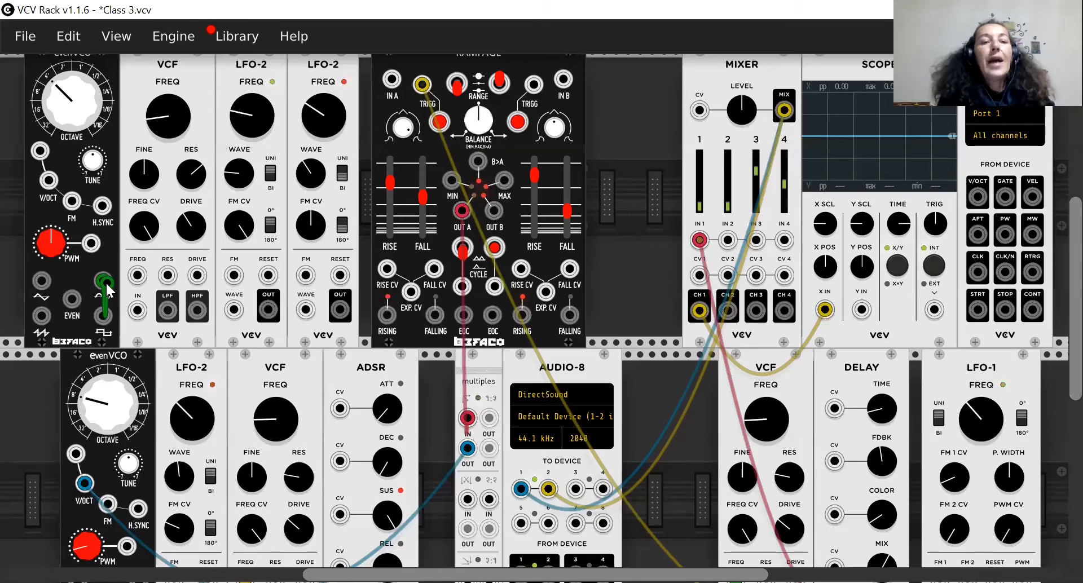
drag(107, 290, 137, 322)
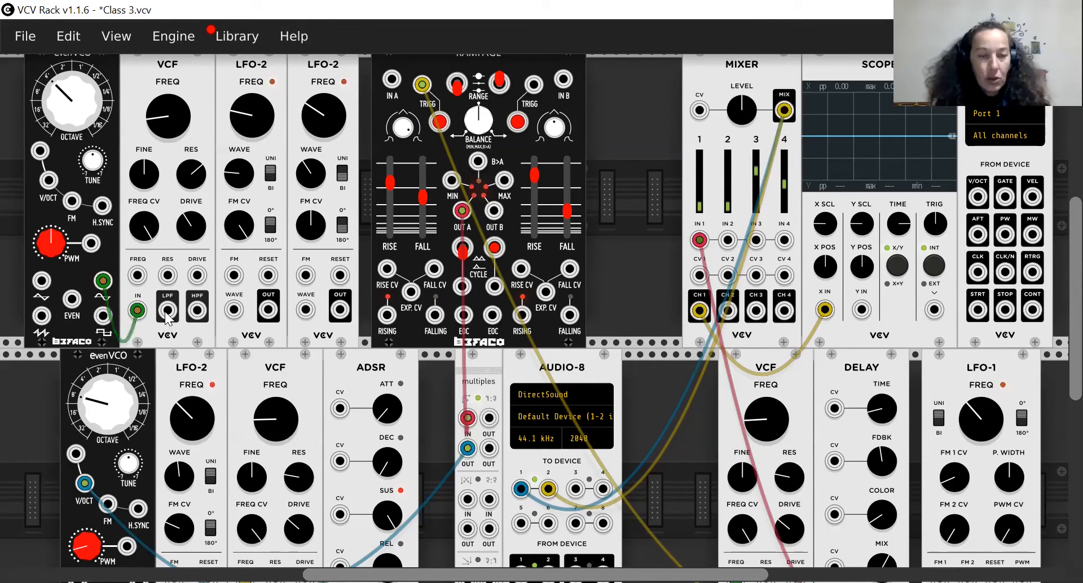
drag(167, 314, 109, 504)
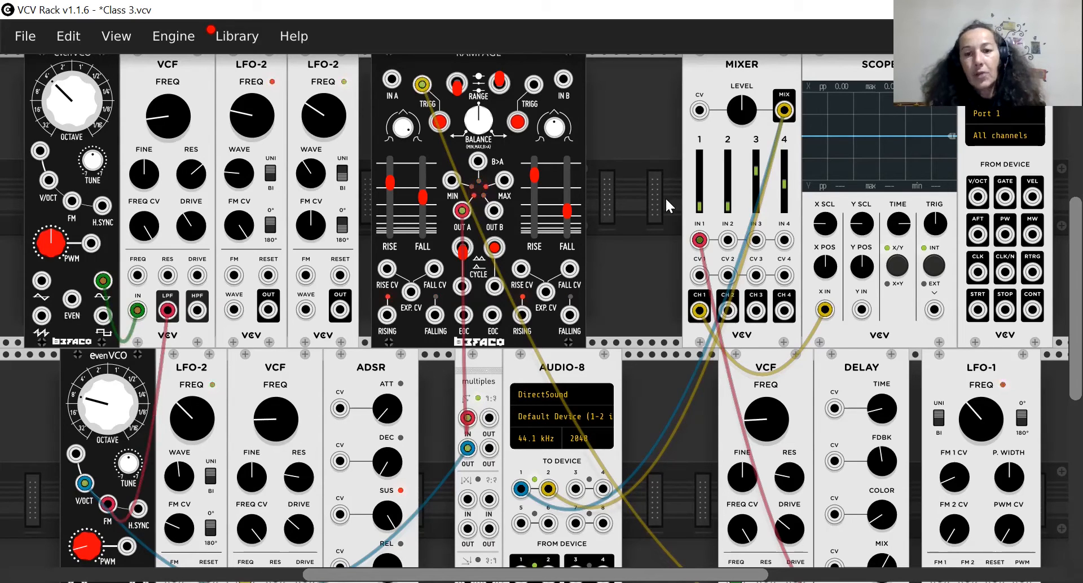
drag(699, 203, 699, 180)
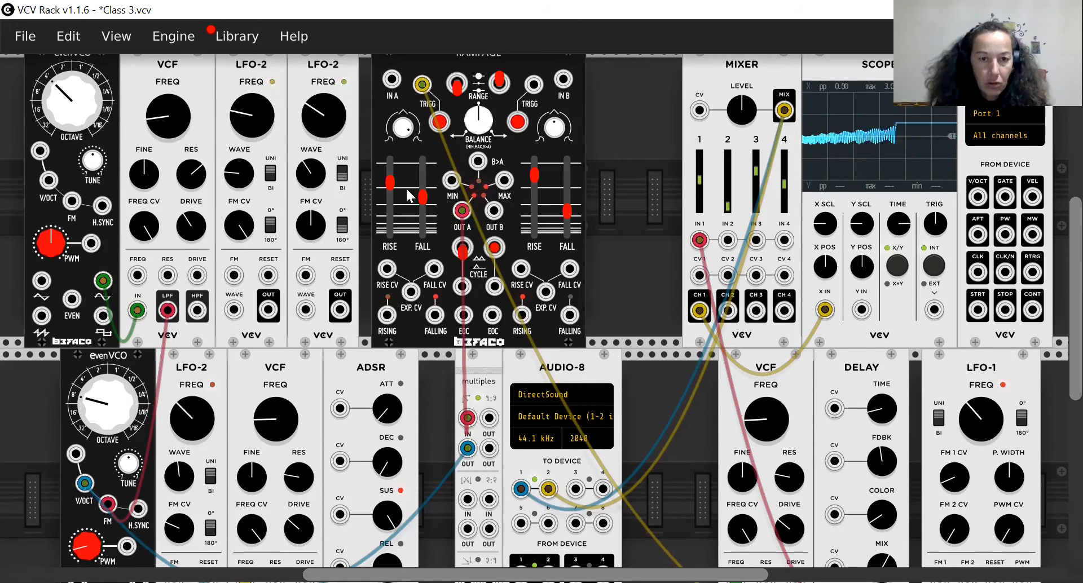
mouse_move(421, 199)
mouse_down()
mouse_move(422, 221)
mouse_move(422, 189)
mouse_up()
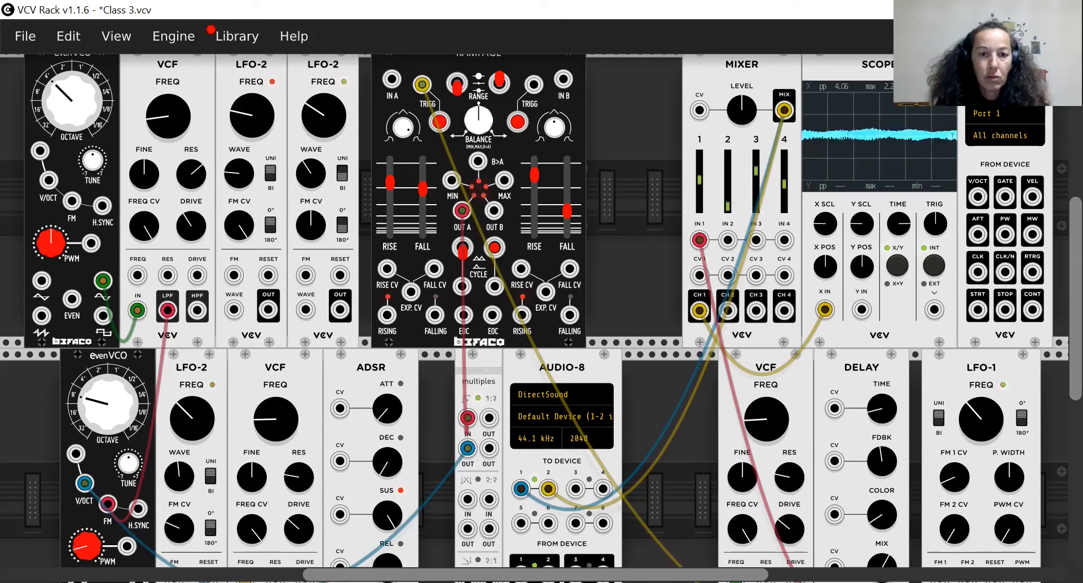
drag(421, 189, 422, 197)
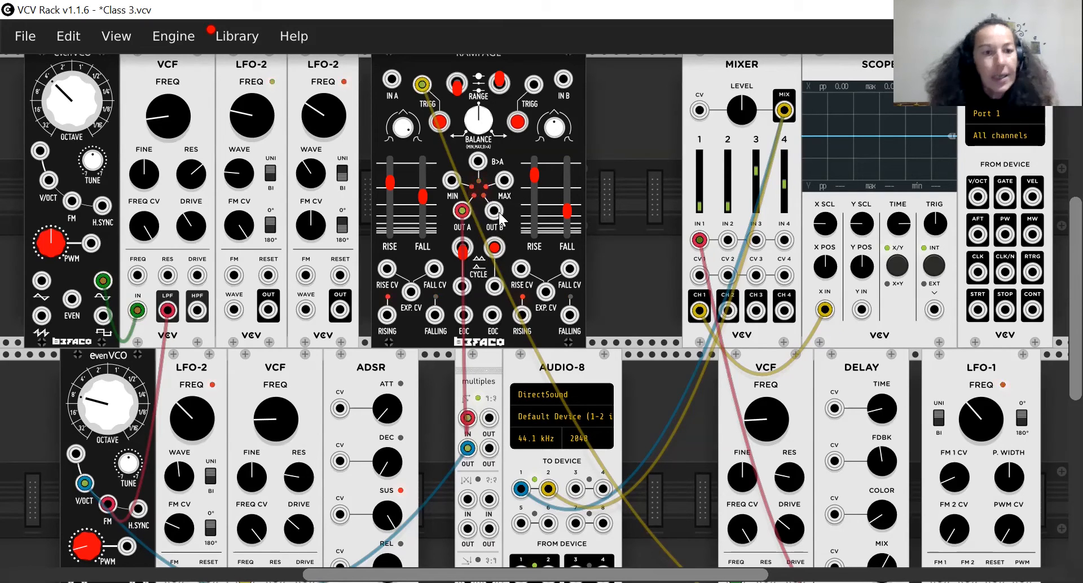
Patch Rampage's OUT B to the upper VCF's FREQ input and channel A's RISING output to channel B's trigger input, with channel B's cycle off.
drag(499, 212, 135, 278)
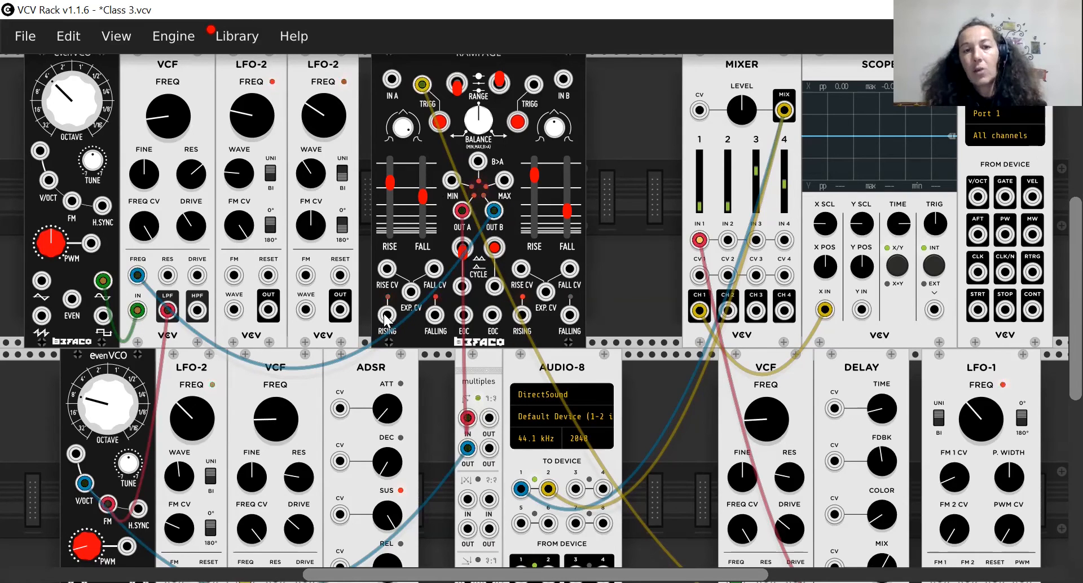
drag(386, 317, 534, 86)
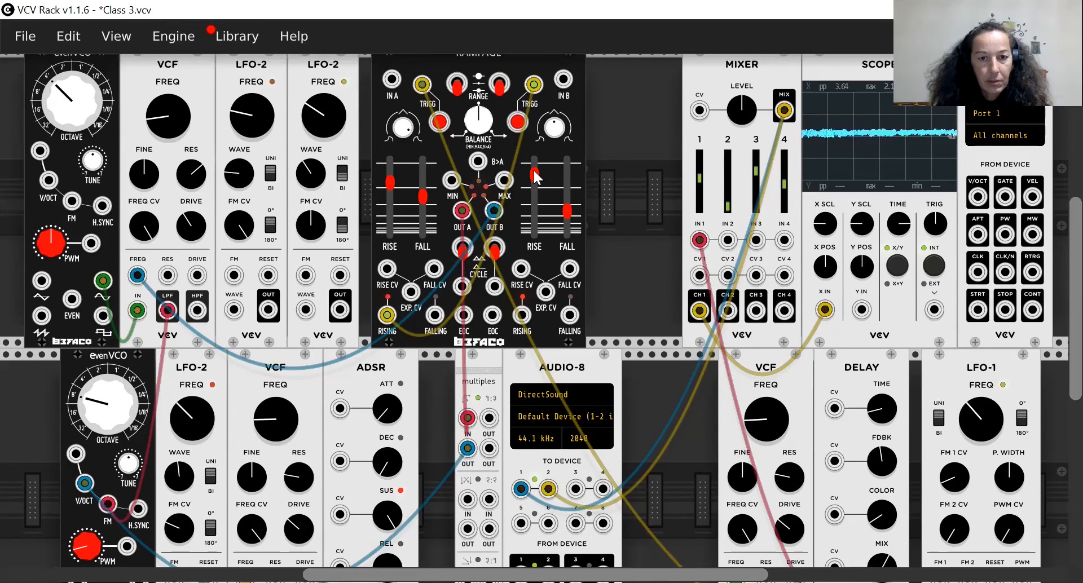
drag(536, 178, 534, 197)
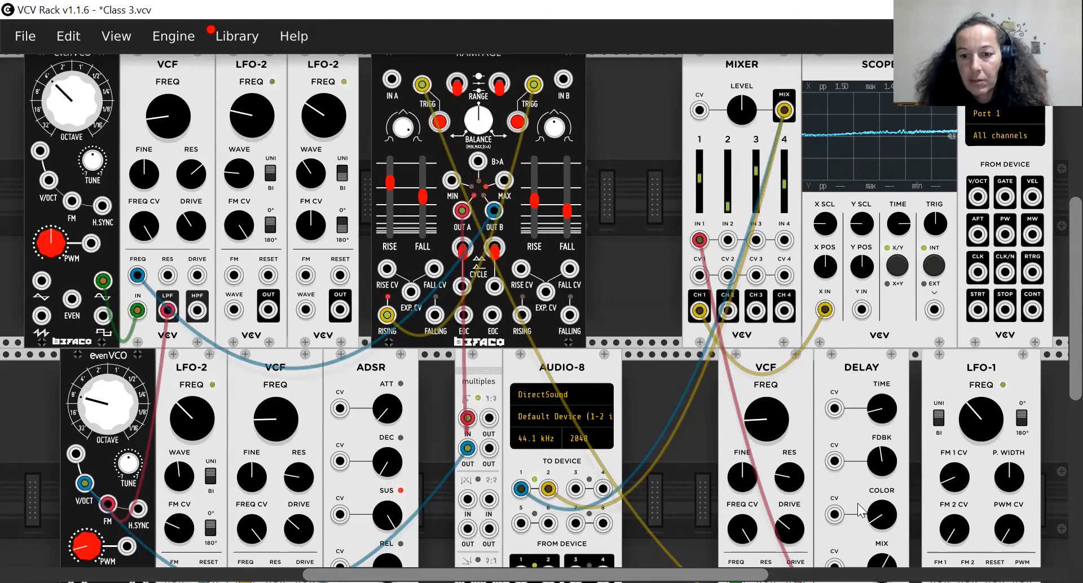
scroll(857, 503, down, 3)
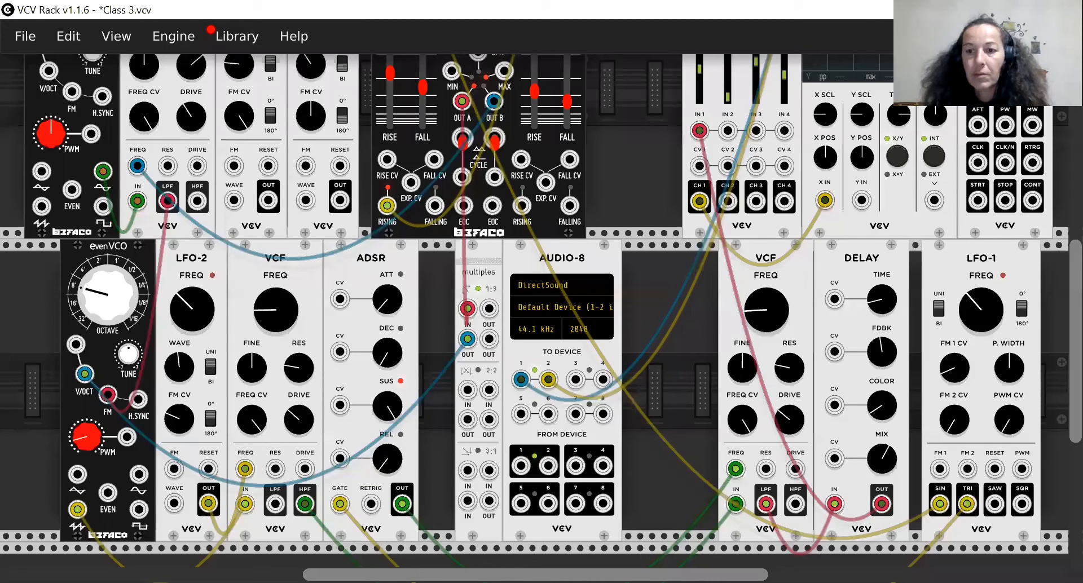
drag(982, 309, 982, 289)
scroll(970, 300, up, 2)
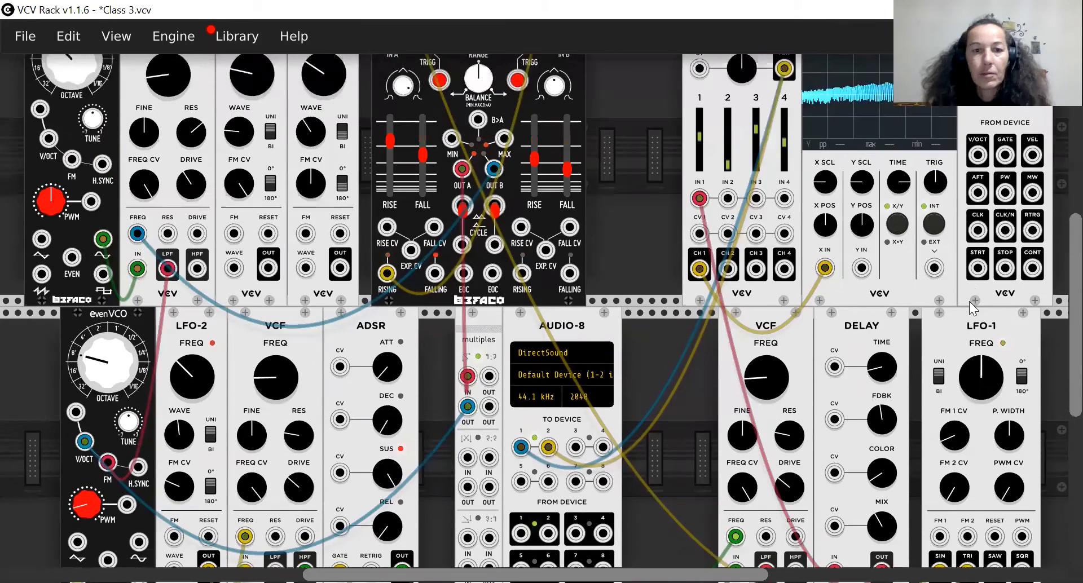
scroll(970, 301, up, 1)
drag(391, 165, 390, 194)
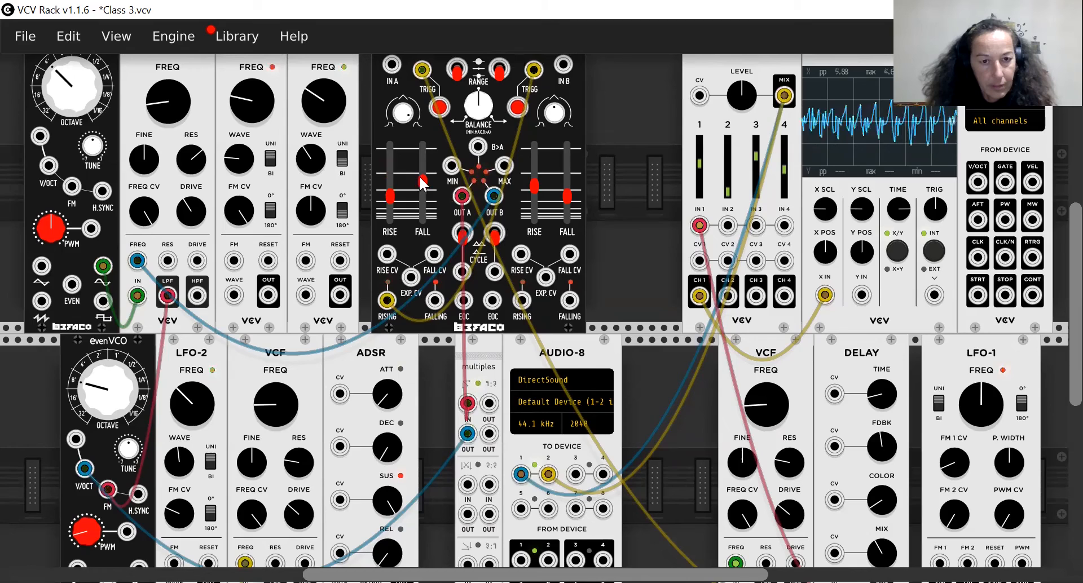
drag(422, 183, 390, 185)
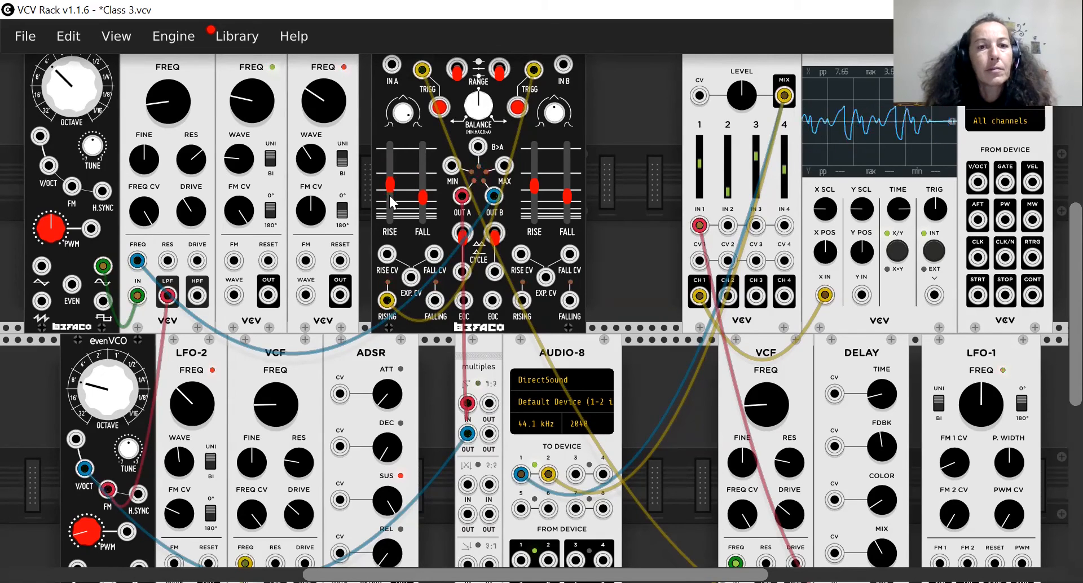
click(456, 70)
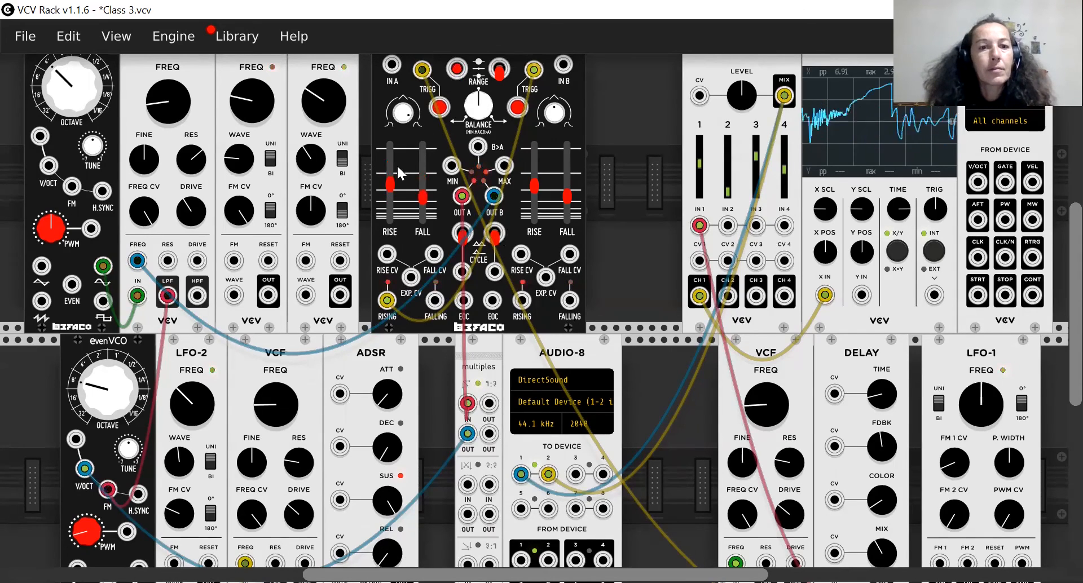
drag(390, 184, 389, 159)
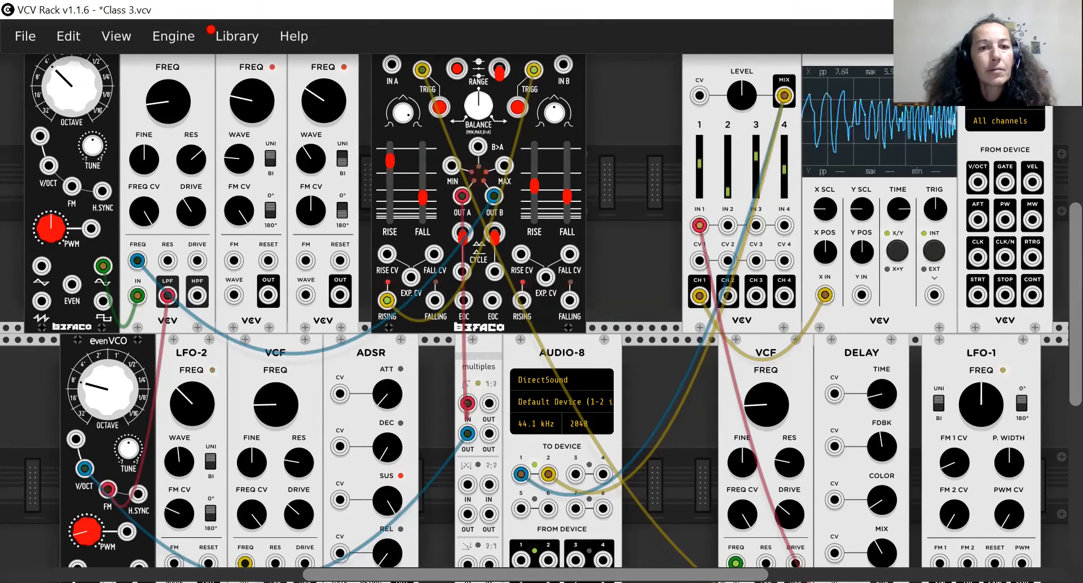
drag(969, 418, 969, 446)
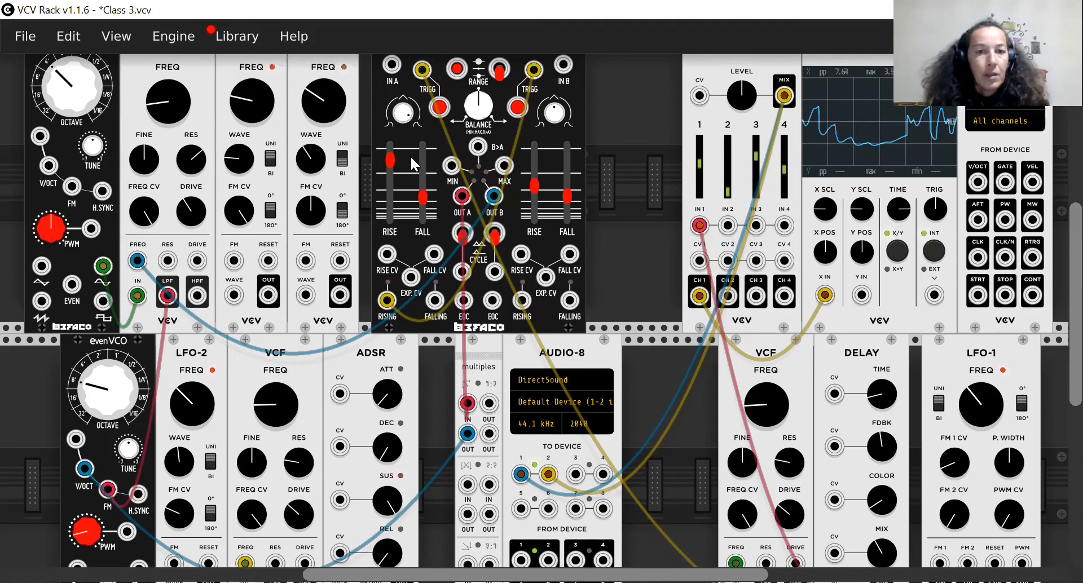
Raise the LFO-1 frequency slightly, and set LFO-2 to a frequency below its midpoint with a lower WAVE setting.
mouse_move(194, 397)
mouse_down()
mouse_move(194, 369)
mouse_move(195, 392)
mouse_up()
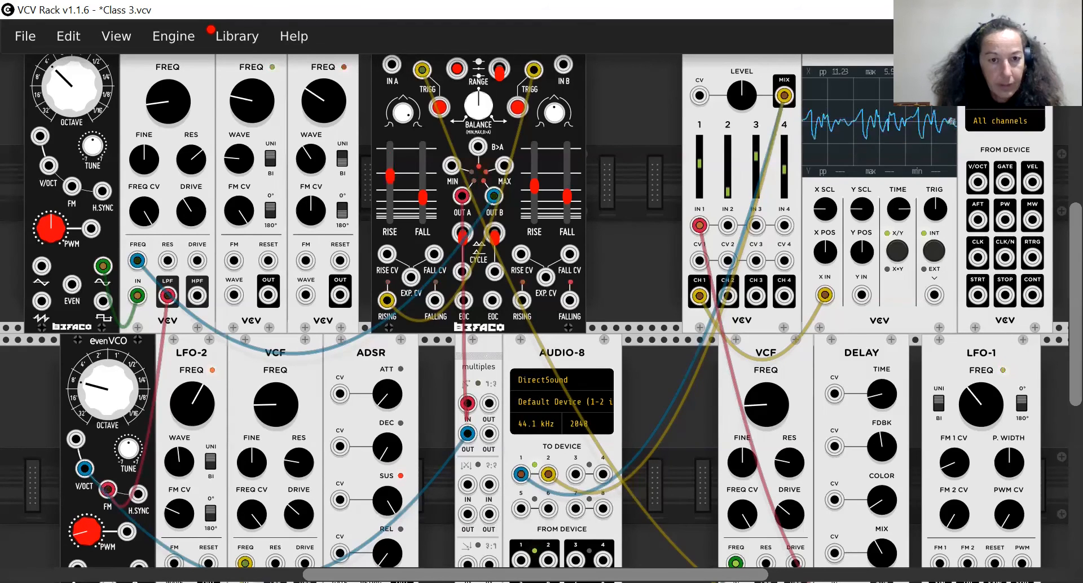
drag(985, 398, 985, 373)
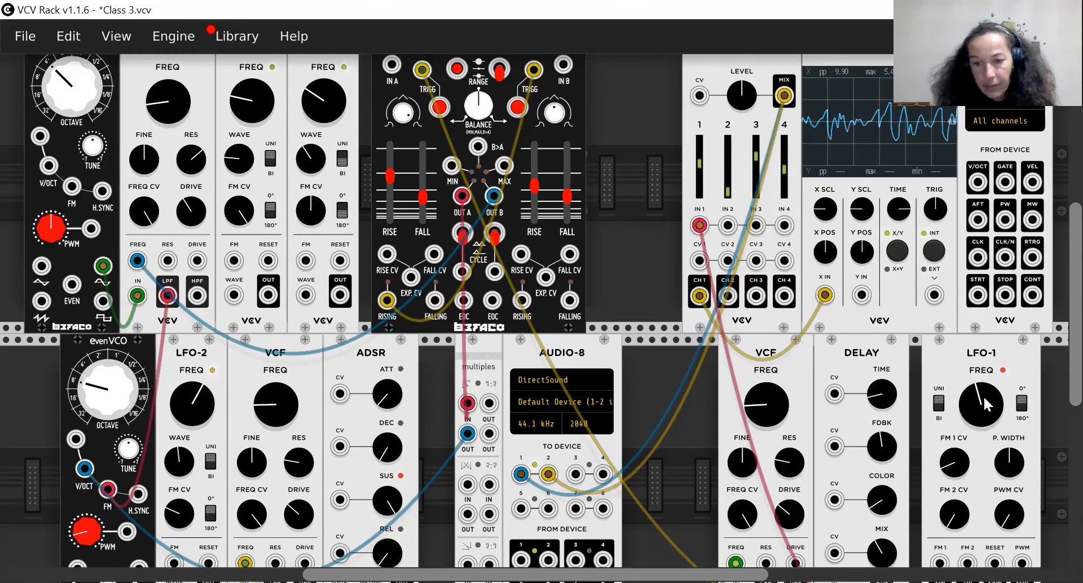
drag(191, 405, 186, 516)
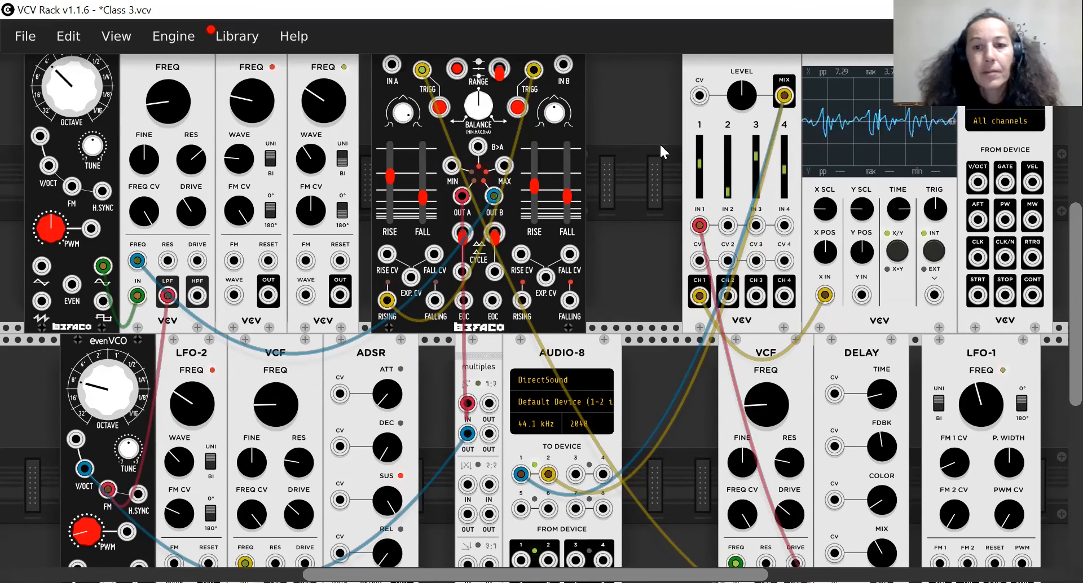
drag(392, 172, 392, 168)
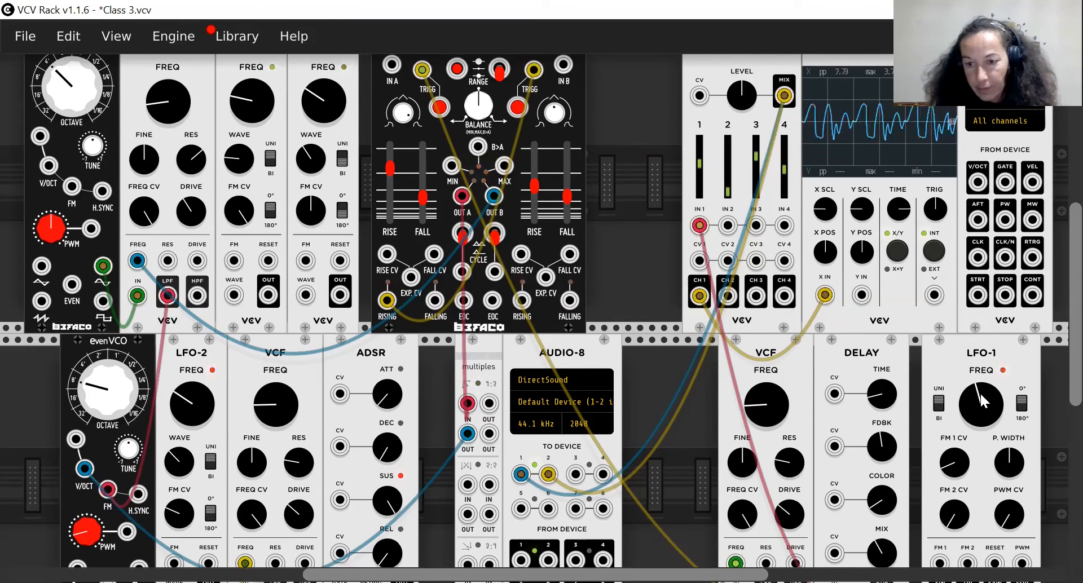
drag(981, 394, 981, 385)
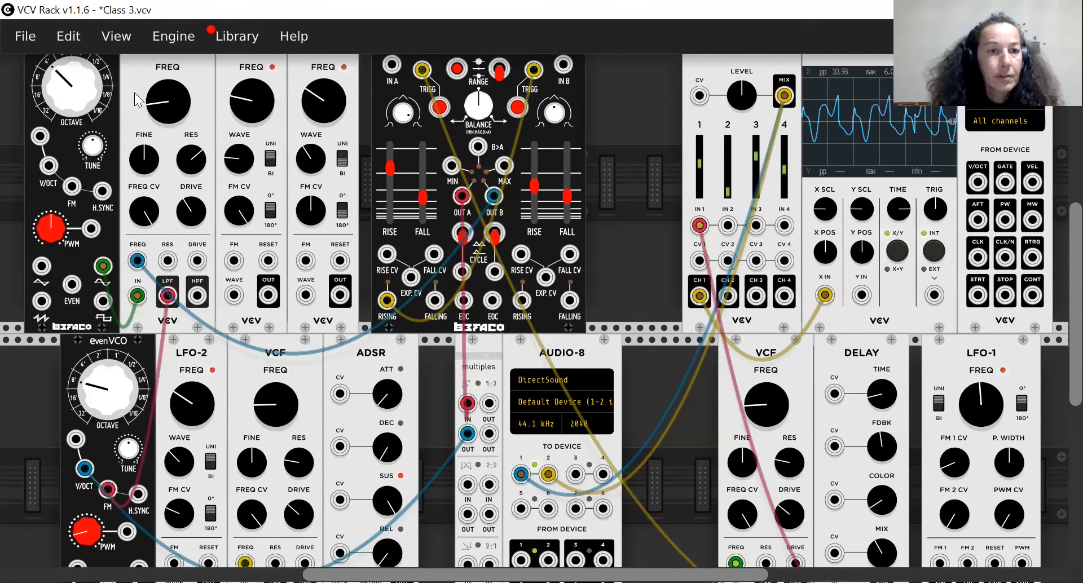
Try different octave settings on the upper and lower EvenVCO oscillators.
mouse_move(76, 84)
mouse_down()
mouse_move(76, 69)
mouse_move(79, 90)
mouse_up()
mouse_move(93, 377)
mouse_down()
mouse_move(94, 364)
mouse_move(96, 384)
mouse_up()
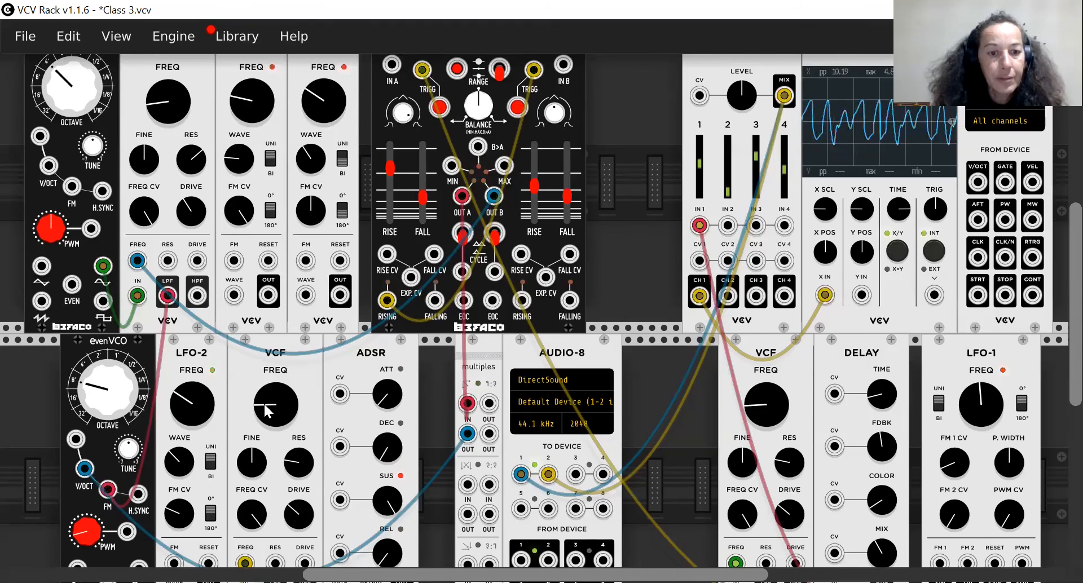
Lengthen the ADSR's attack and release, and turn the LFO-1 frequency above its midpoint.
drag(384, 406, 385, 382)
drag(385, 545, 385, 547)
drag(380, 394, 380, 395)
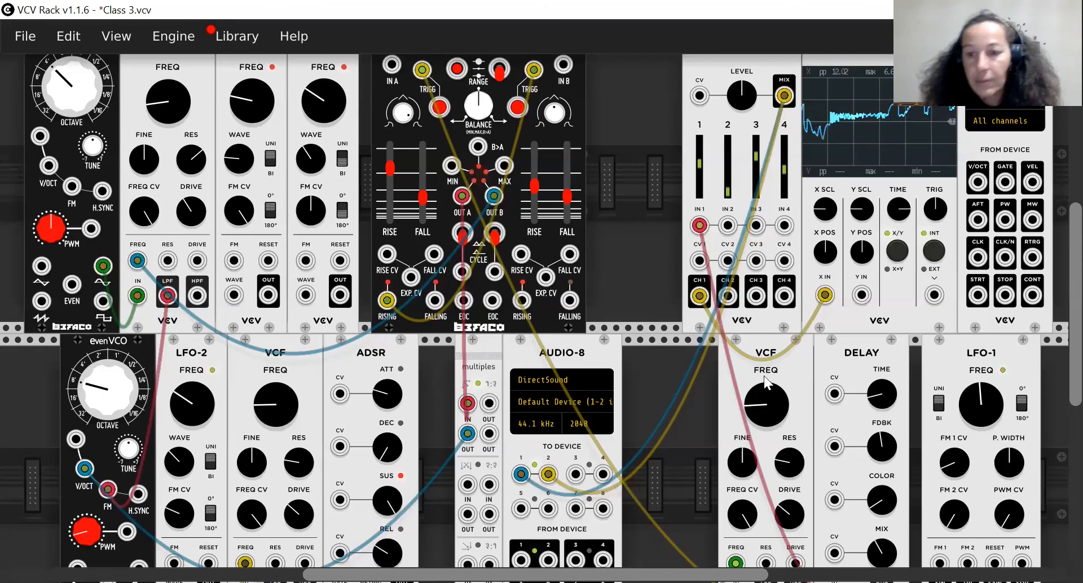
drag(980, 399, 980, 398)
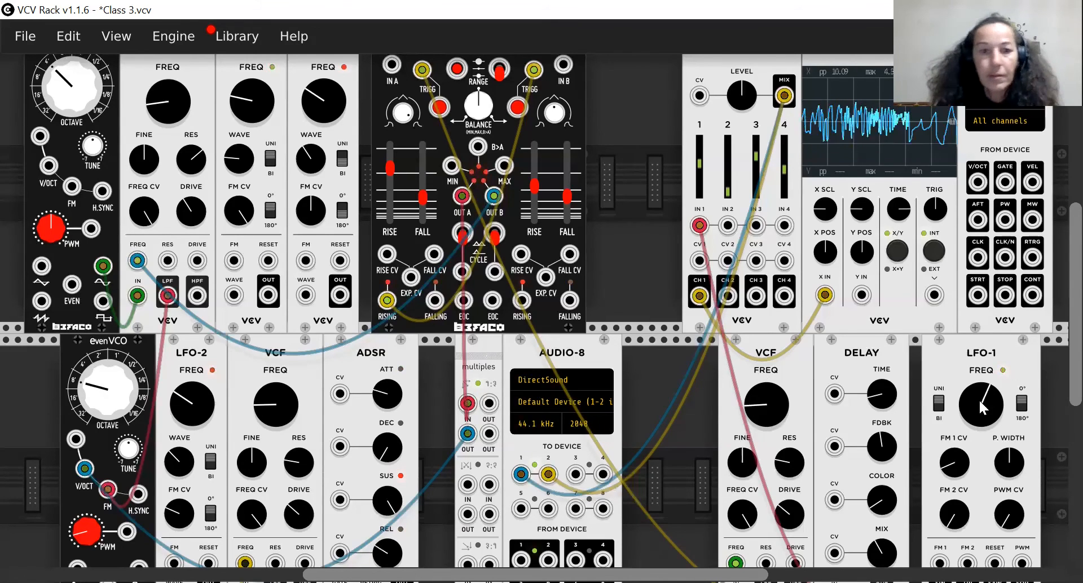